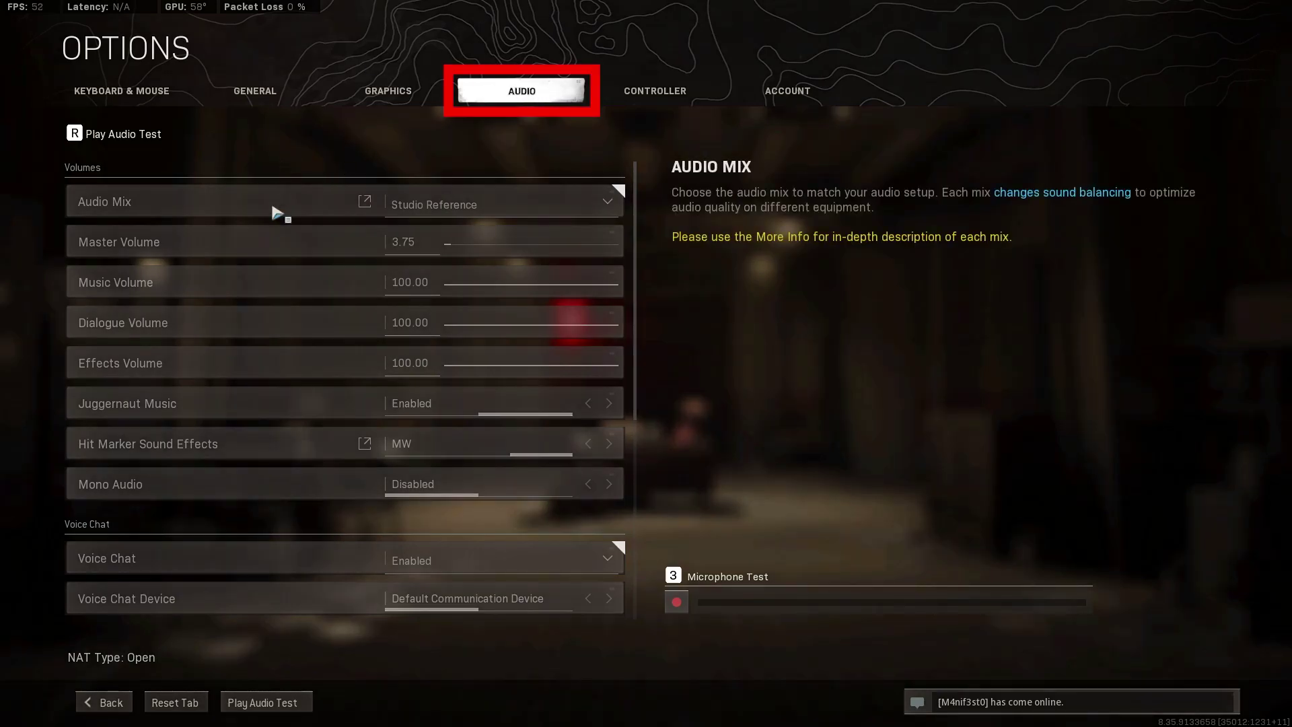
Set Voice Chat to Enabled in the Voice Chat section of the audio options
{"action": "scroll", "coordinate": [273, 229], "scroll_direction": "down", "scroll_amount": 1}
{"action": "scroll", "coordinate": [273, 237], "scroll_direction": "down", "scroll_amount": 3}
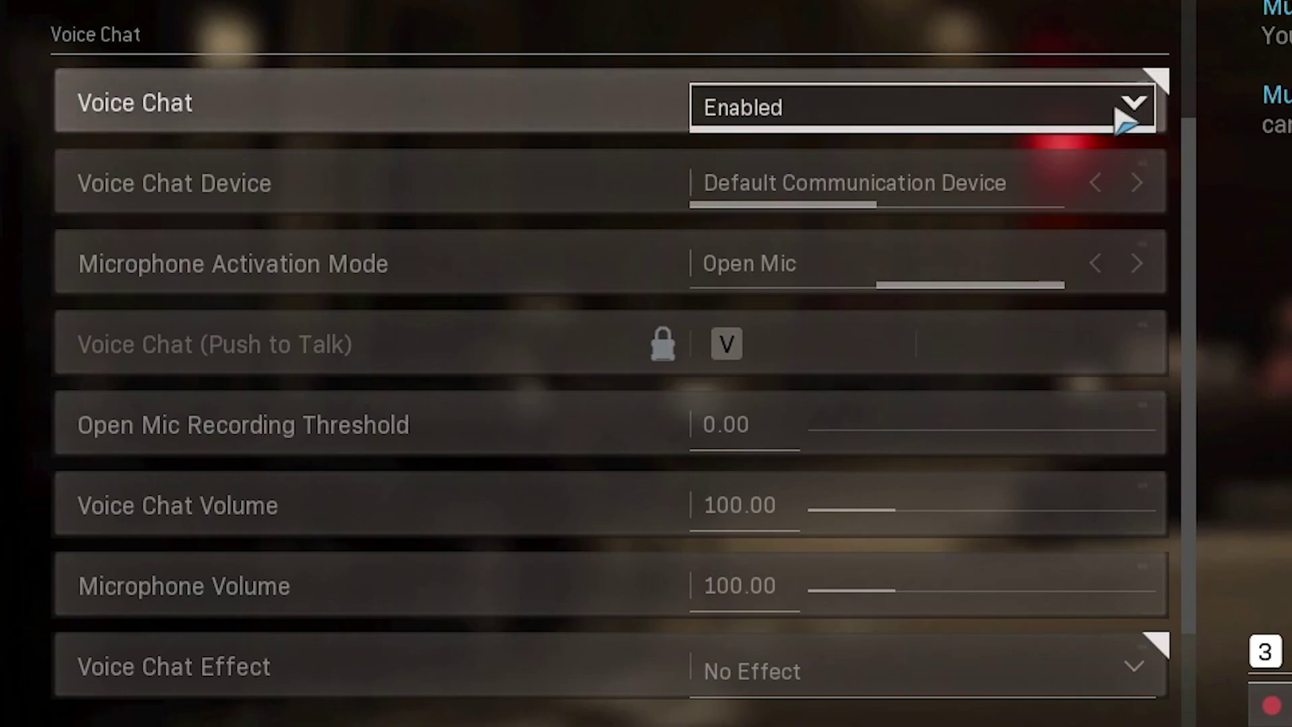
{"action": "left_click", "coordinate": [1121, 116]}
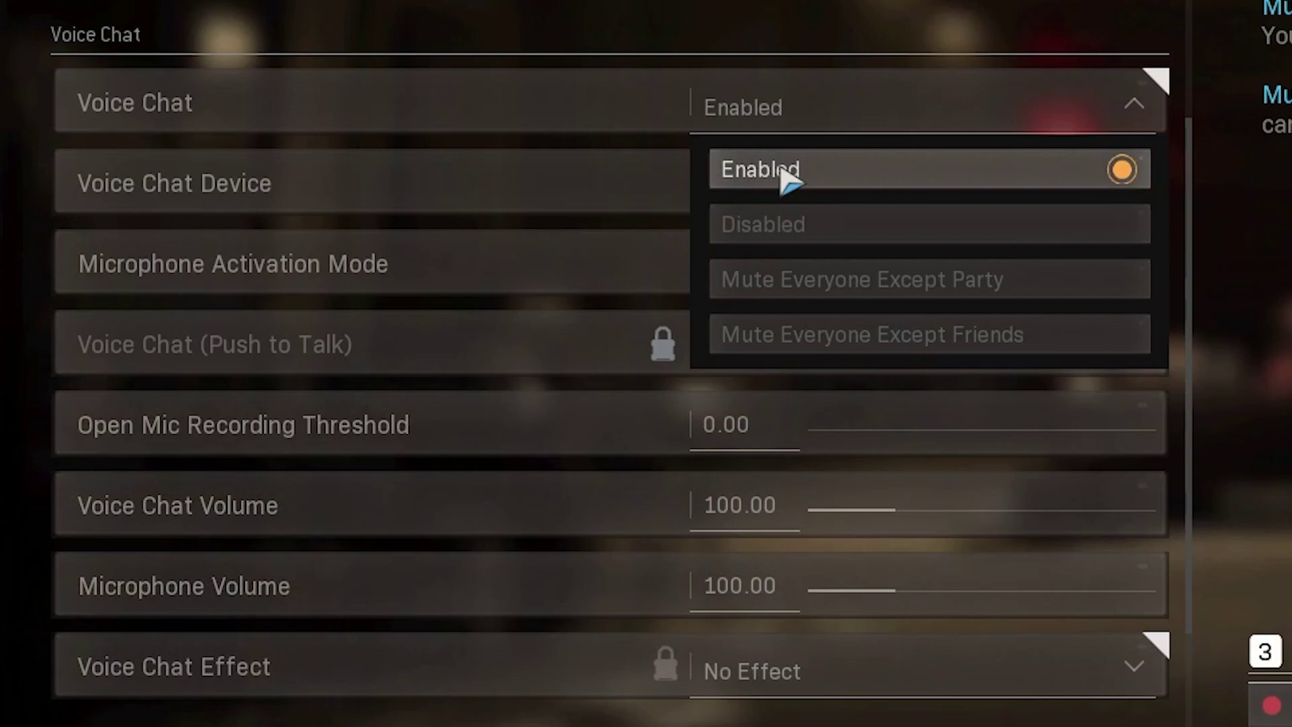
{"action": "left_click", "coordinate": [782, 171]}
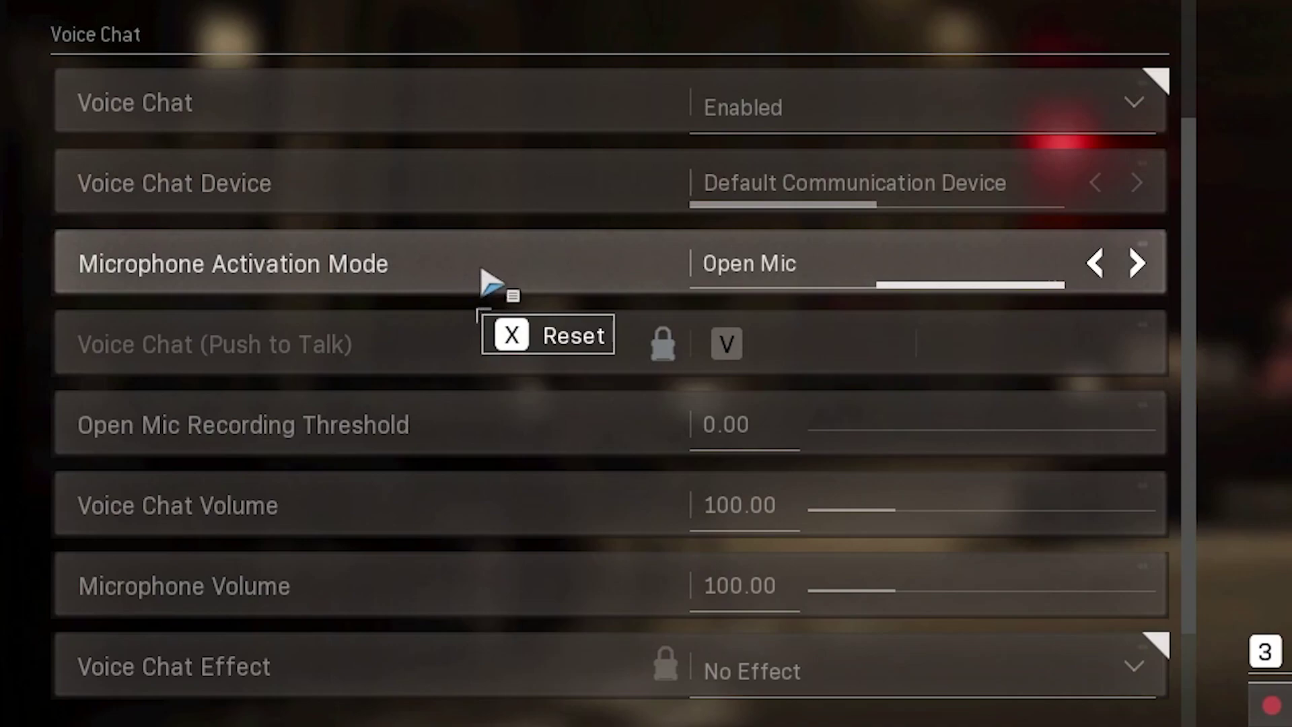
Try Push to Talk as the Microphone Activation Mode and switch it back to Open Mic
{"action": "left_click", "coordinate": [1097, 264]}
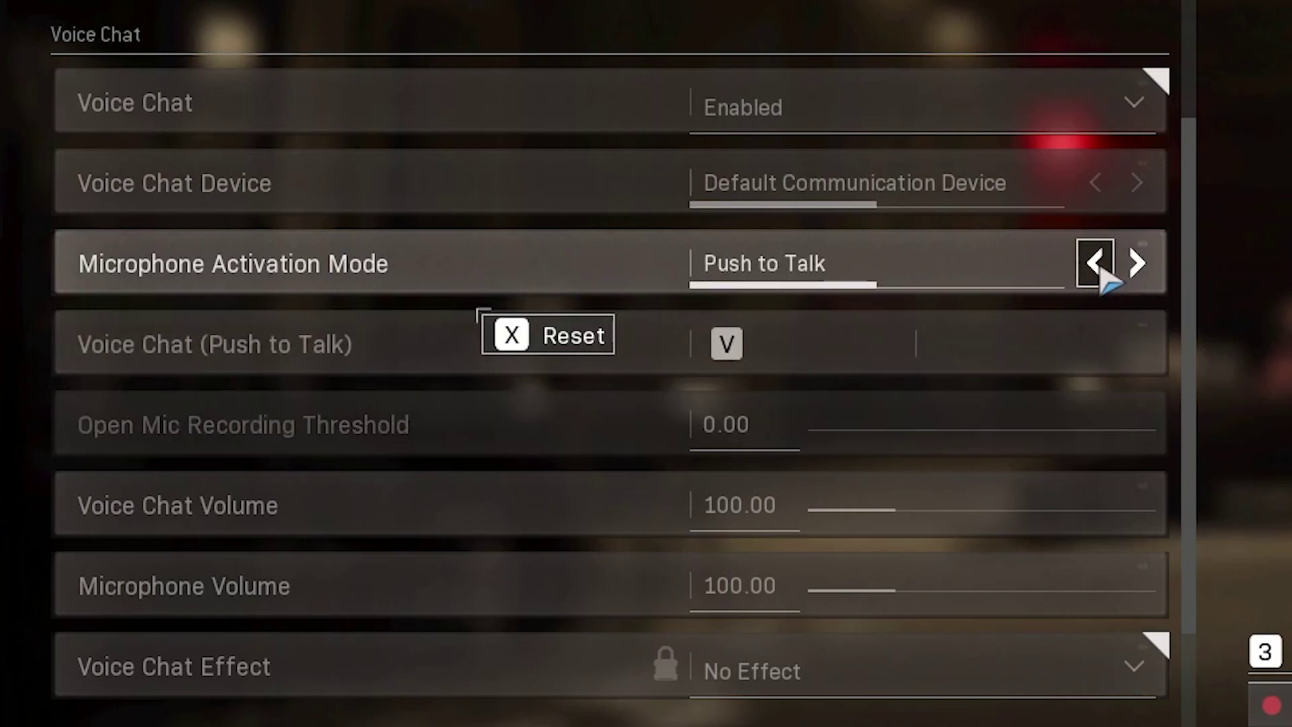
{"action": "left_click", "coordinate": [1137, 266]}
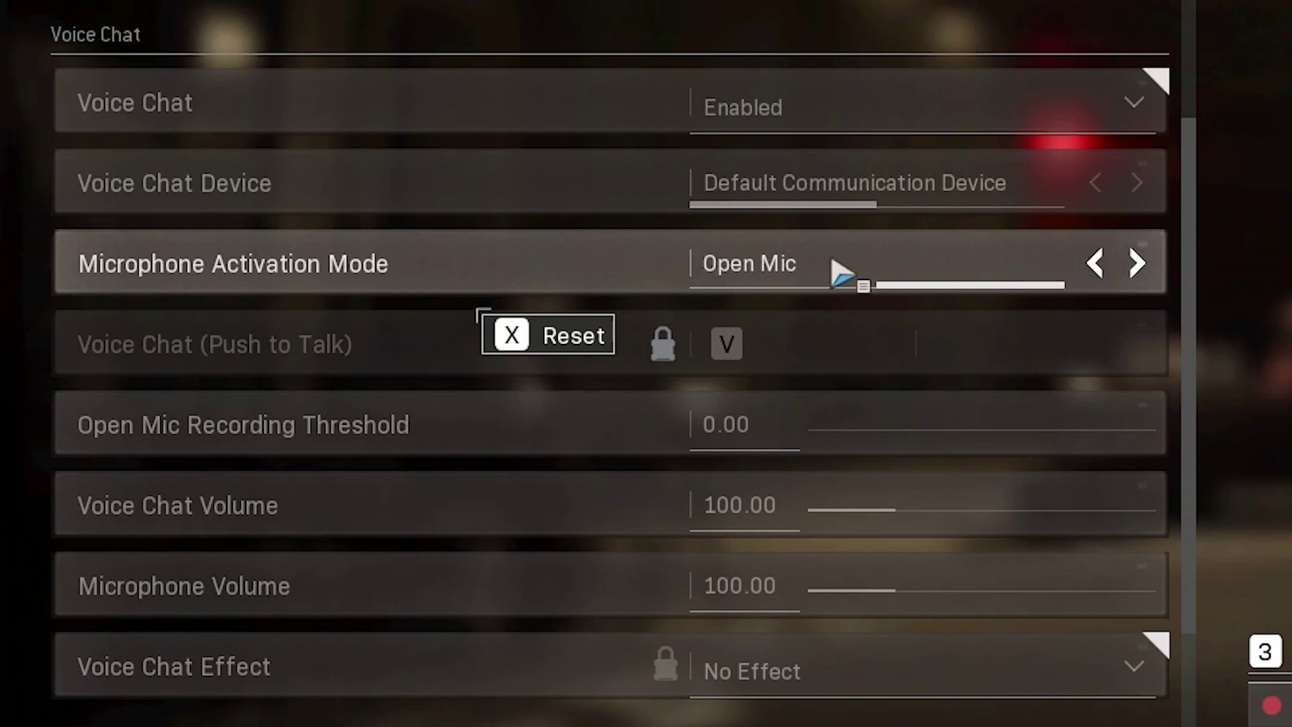
{"action": "left_click", "coordinate": [1106, 263]}
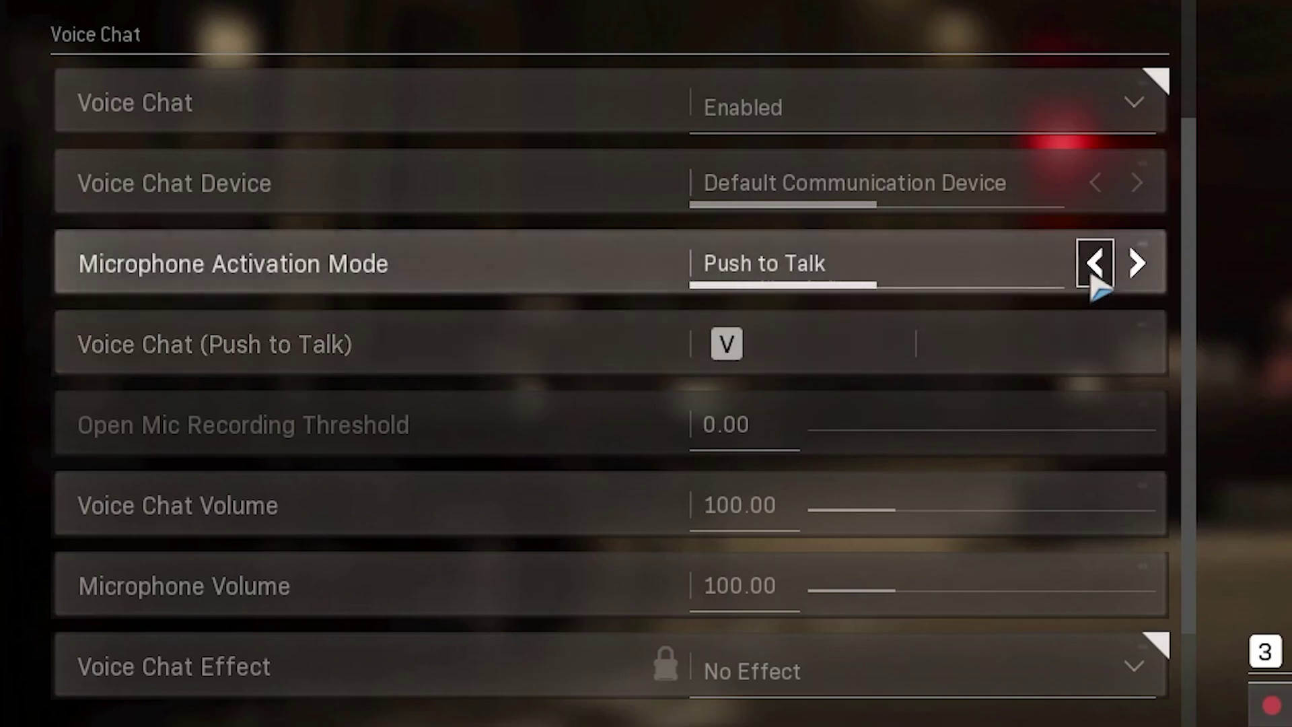
{"action": "left_click", "coordinate": [1127, 261]}
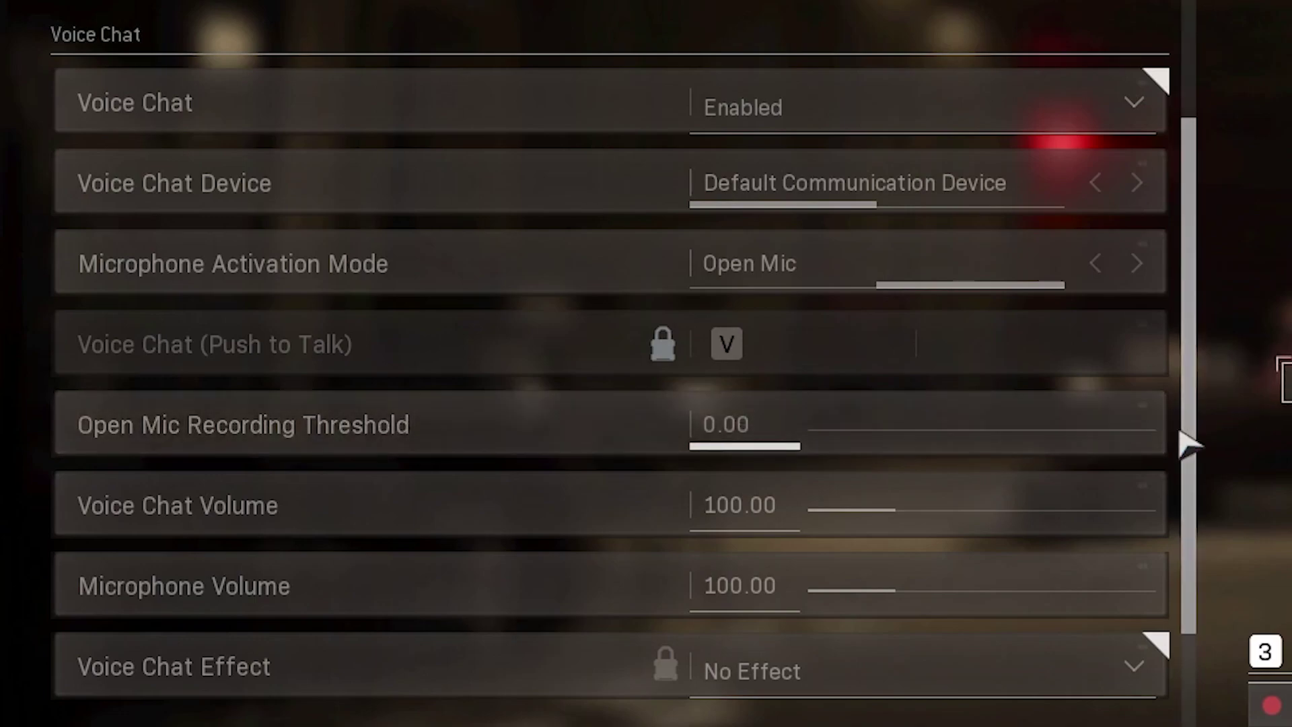
Try an Open Mic Recording Threshold of about 11.58 and bring it back to 0.00
{"action": "left_click_drag", "start_coordinate": [865, 434], "coordinate": [853, 434]}
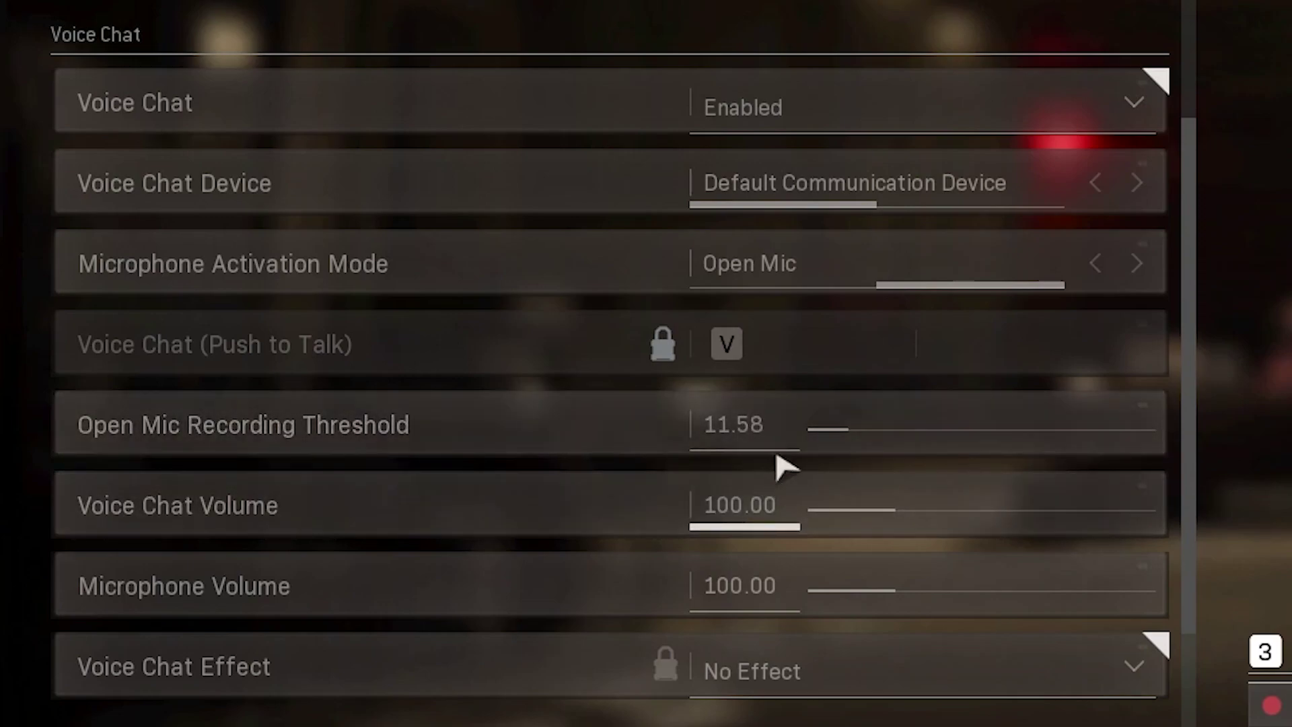
{"action": "left_click_drag", "start_coordinate": [845, 439], "coordinate": [802, 453]}
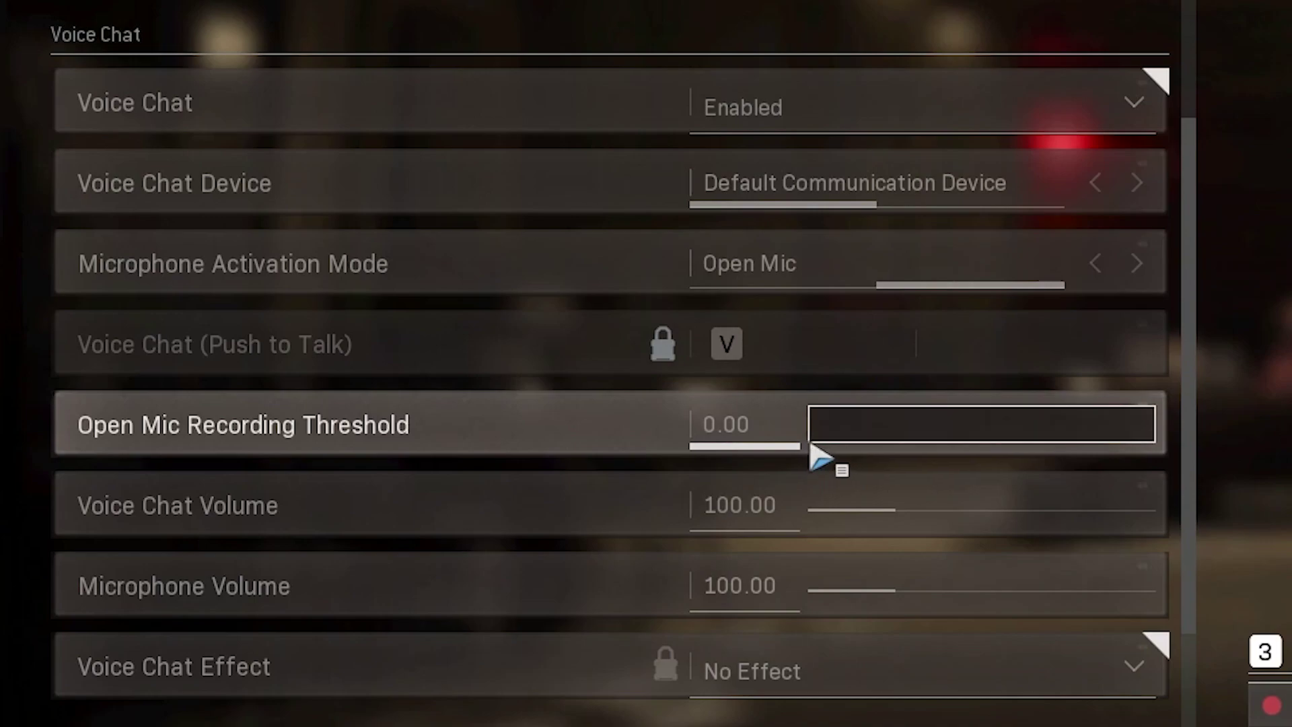
{"action": "left_click_drag", "start_coordinate": [813, 440], "coordinate": [807, 444]}
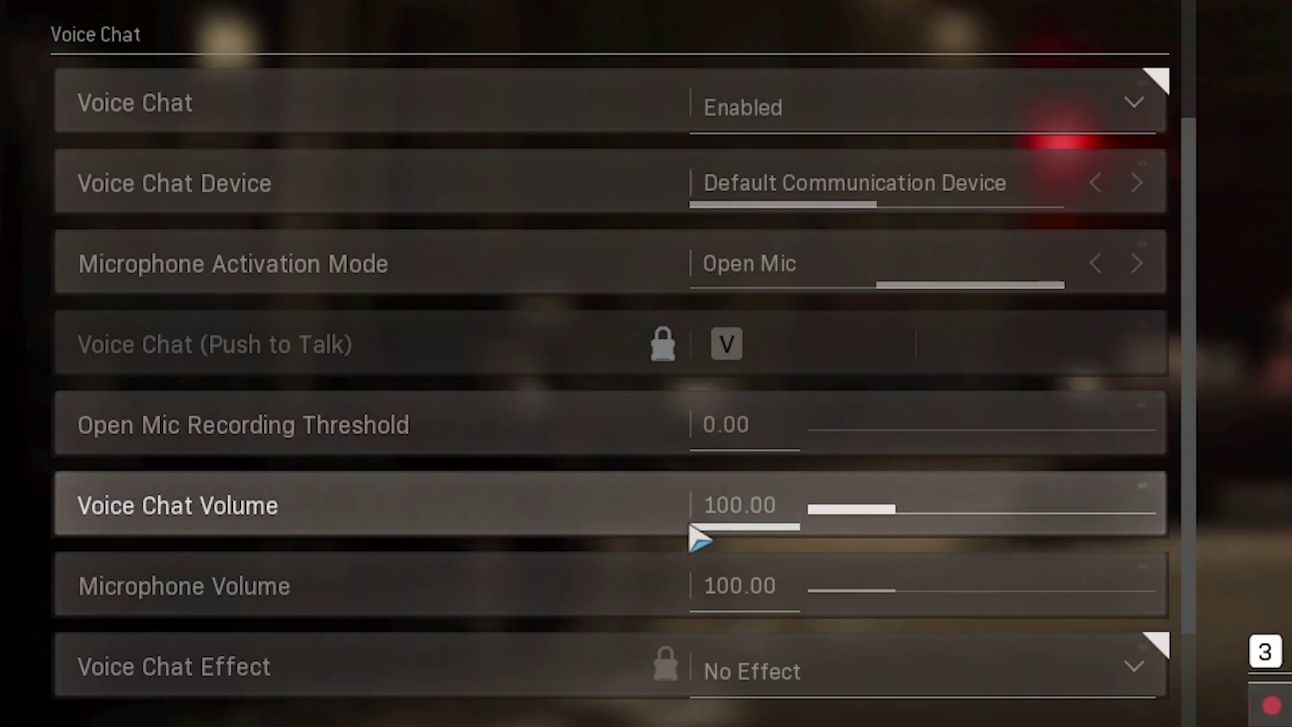
Try lowering the Voice Chat Volume to about 98.84 and restore it to 100
{"action": "mouse_move", "coordinate": [899, 519]}
{"action": "left_mouse_down"}
{"action": "mouse_move", "coordinate": [1152, 519]}
{"action": "mouse_move", "coordinate": [896, 521]}
{"action": "left_mouse_up"}
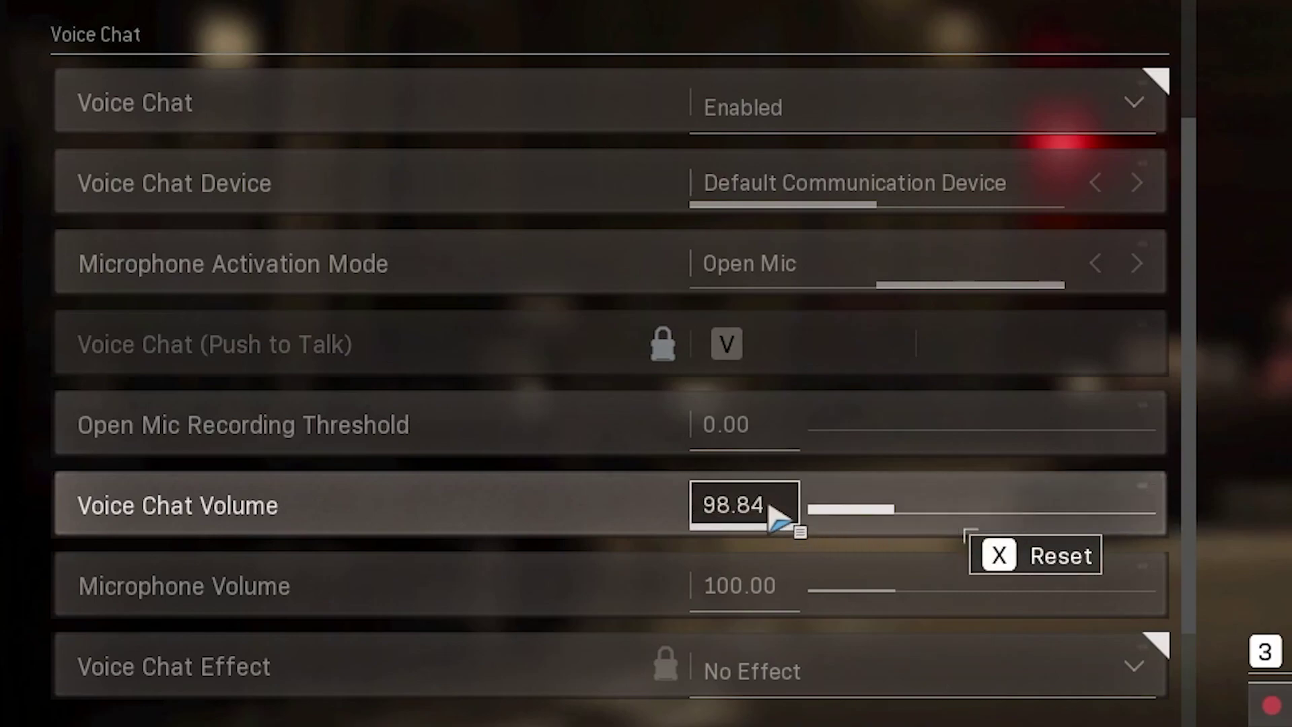
{"action": "left_click", "coordinate": [632, 518]}
{"action": "type", "text": "100"}
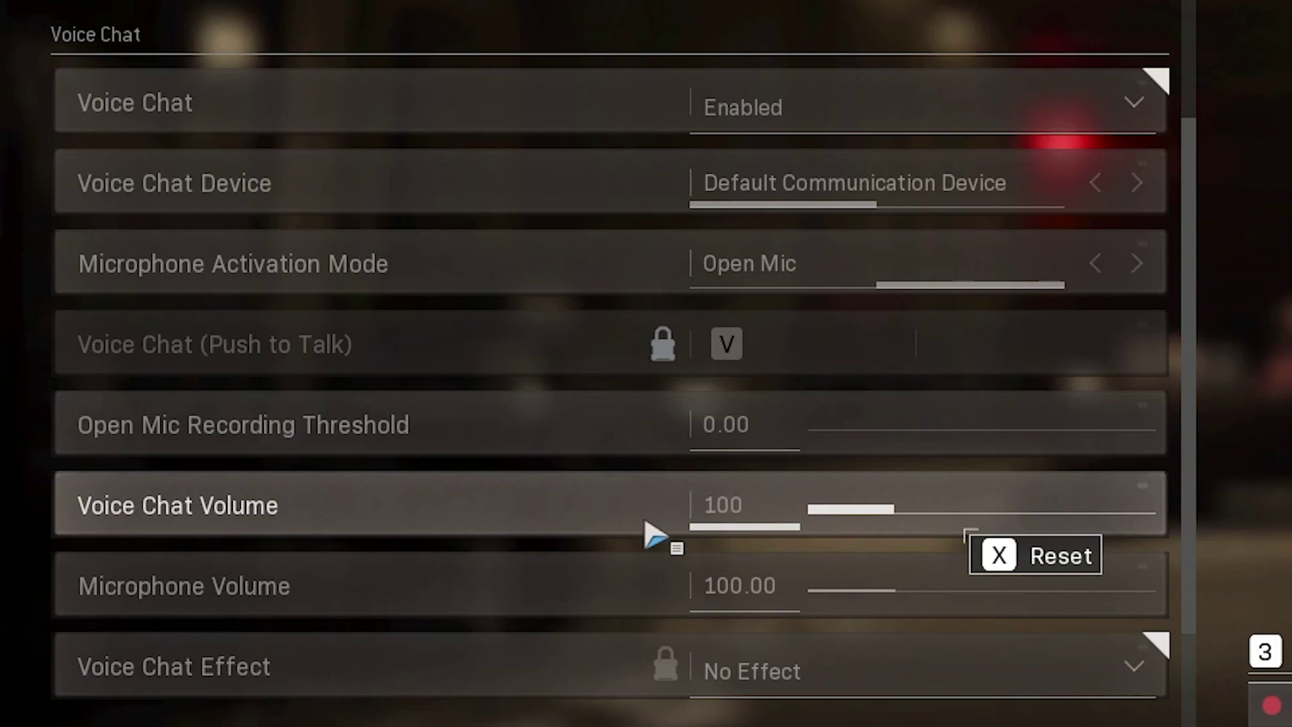
{"action": "key", "text": "Return"}
{"action": "left_click", "coordinate": [628, 490]}
{"action": "left_click", "coordinate": [657, 486]}
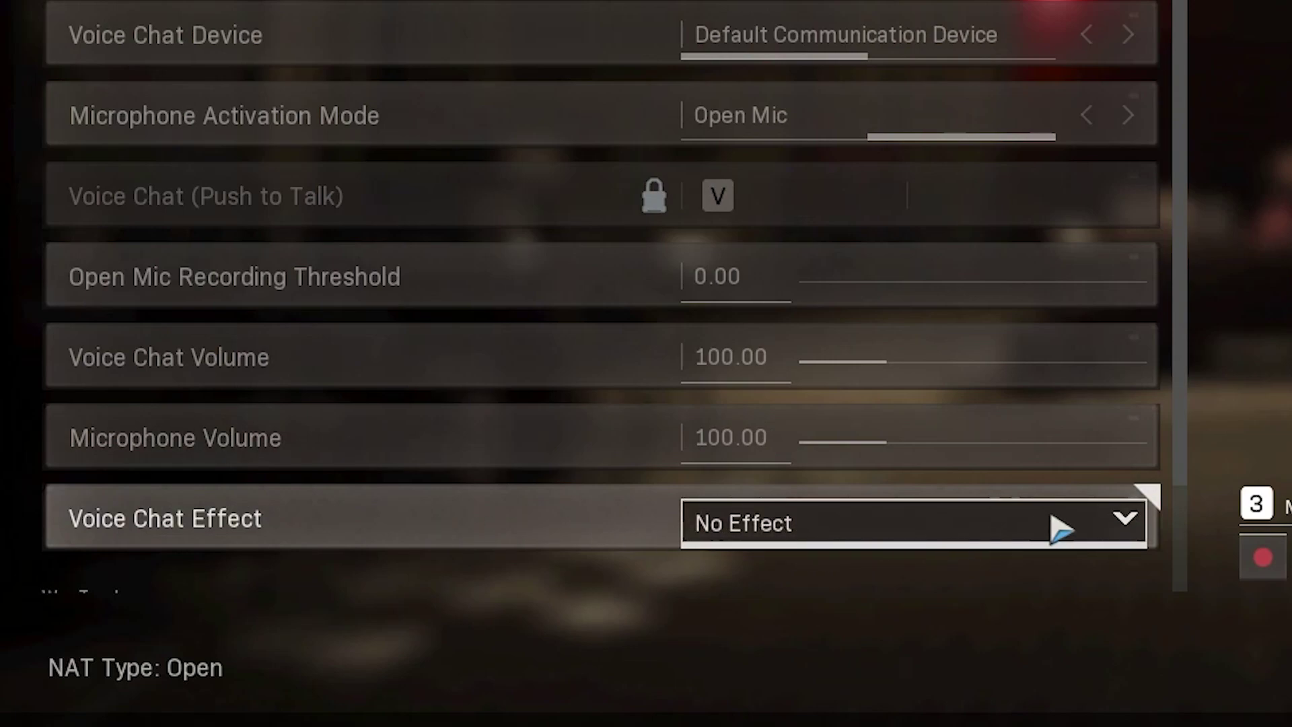
Look at the available Voice Chat Effect choices and keep No Effect
{"action": "left_click", "coordinate": [1060, 530]}
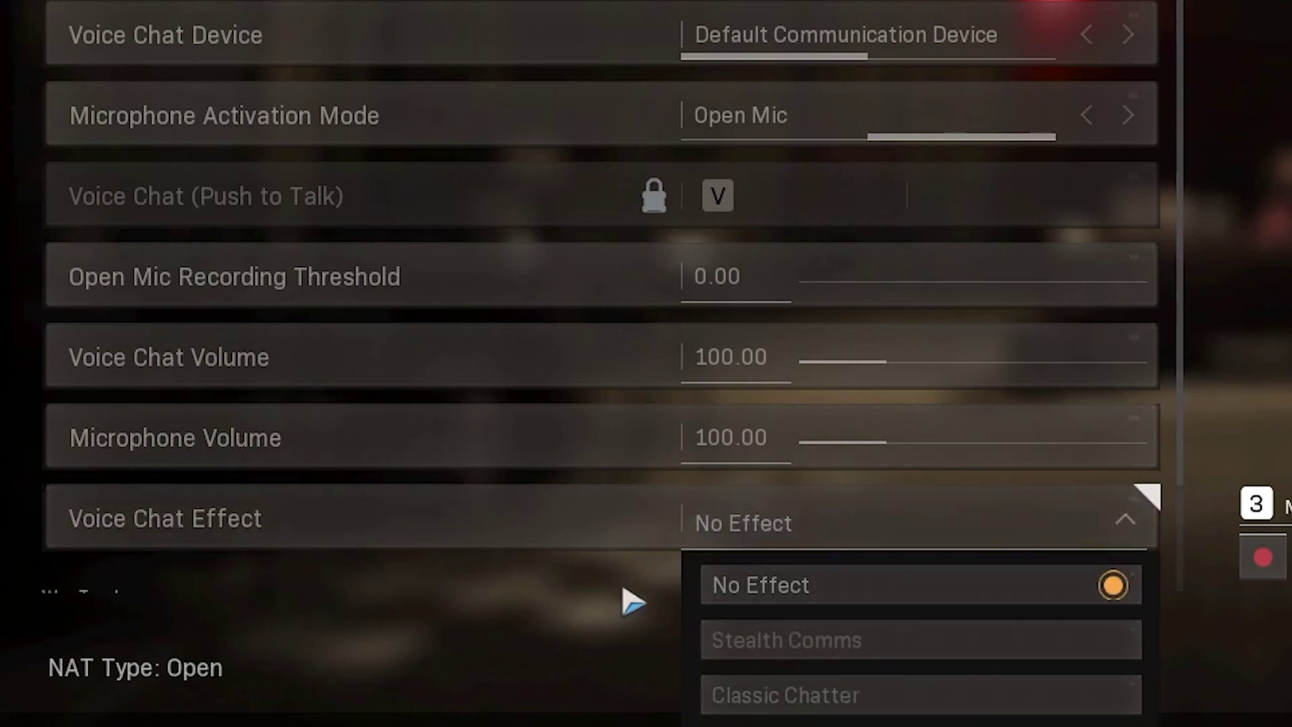
{"action": "left_click", "coordinate": [634, 599]}
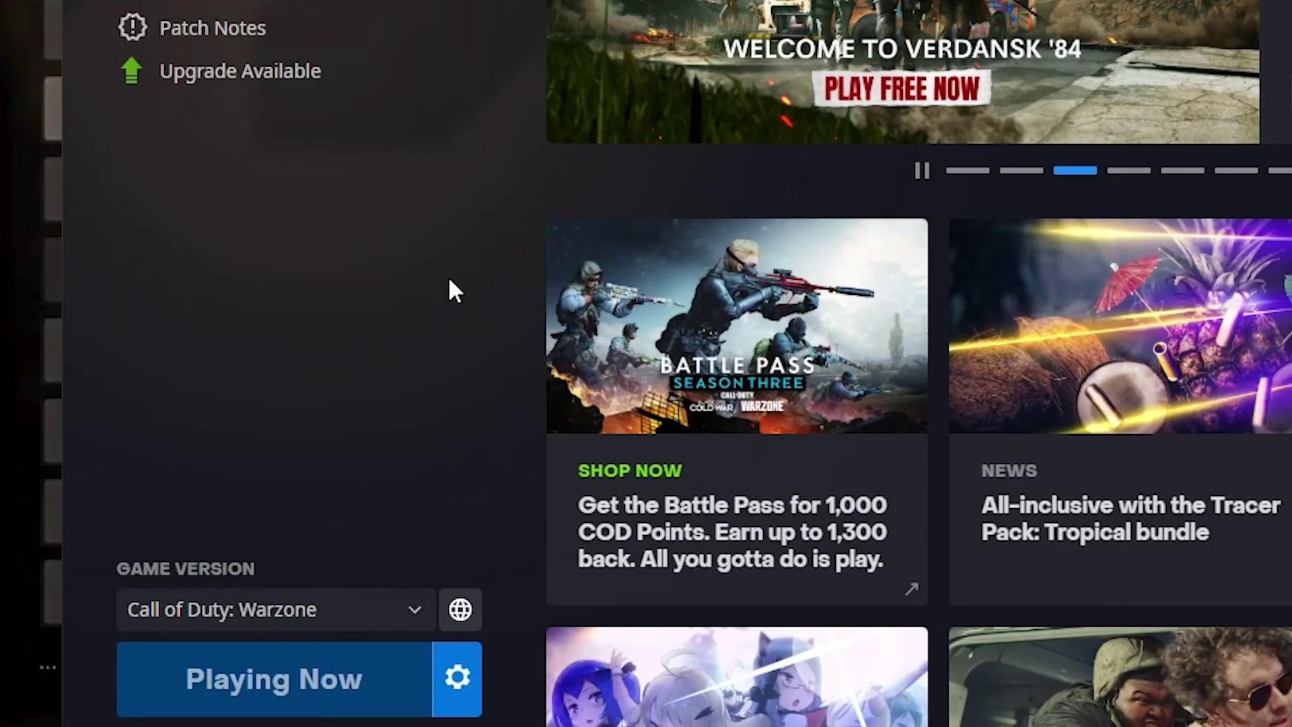
Switch to the Battle.net launcher, open the Game Settings for Call of Duty: Warzone and go to the Voice Chat settings
{"action": "left_click", "coordinate": [458, 678]}
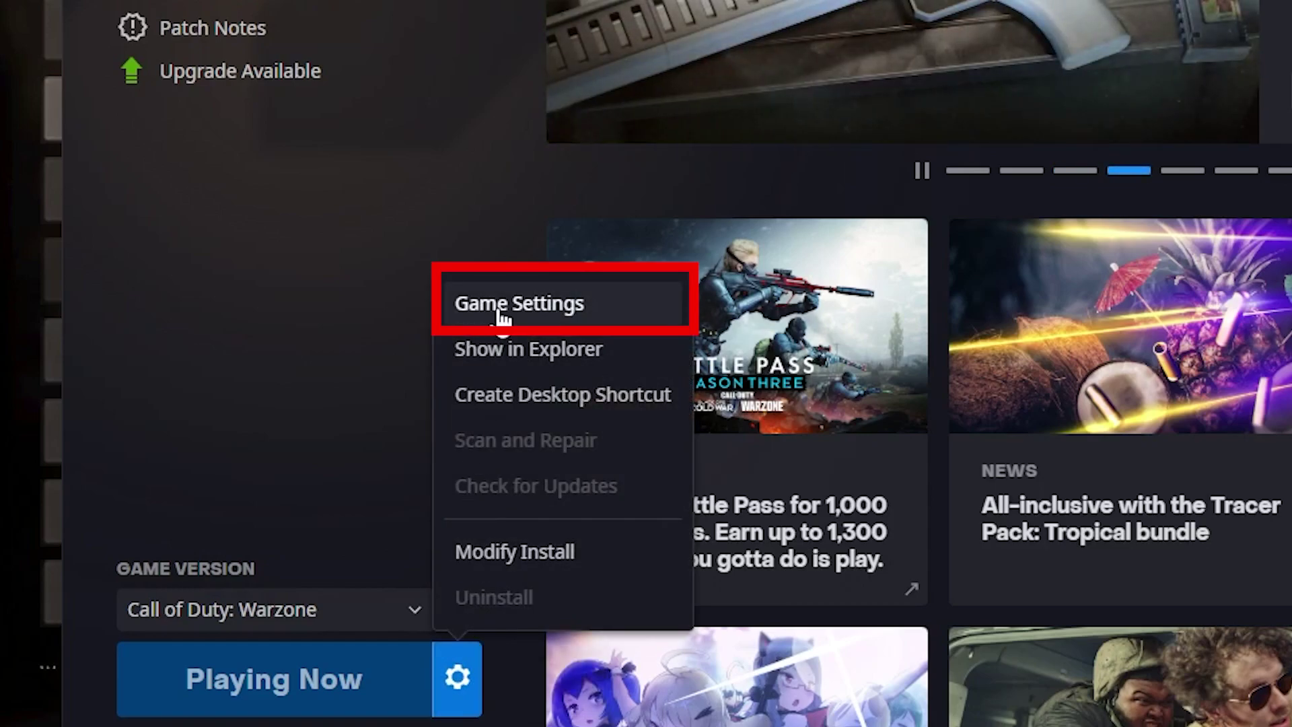
{"action": "left_click", "coordinate": [499, 317]}
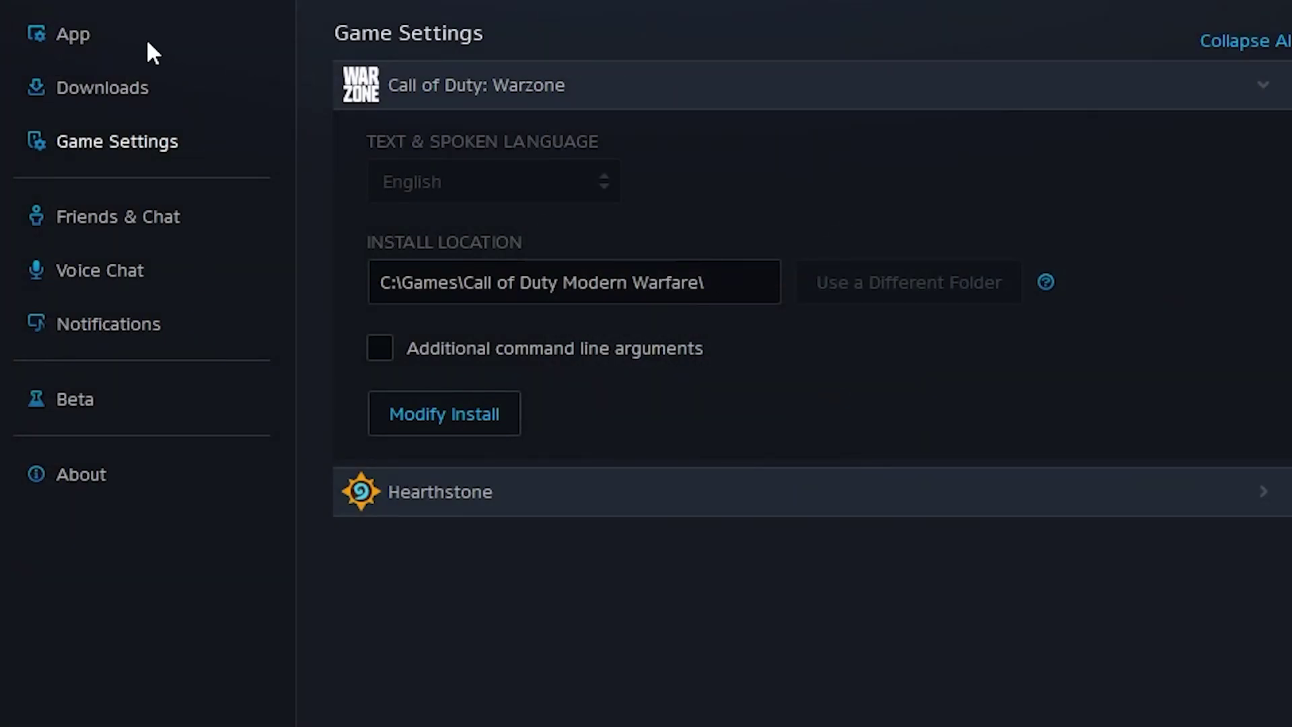
{"action": "left_click", "coordinate": [112, 273]}
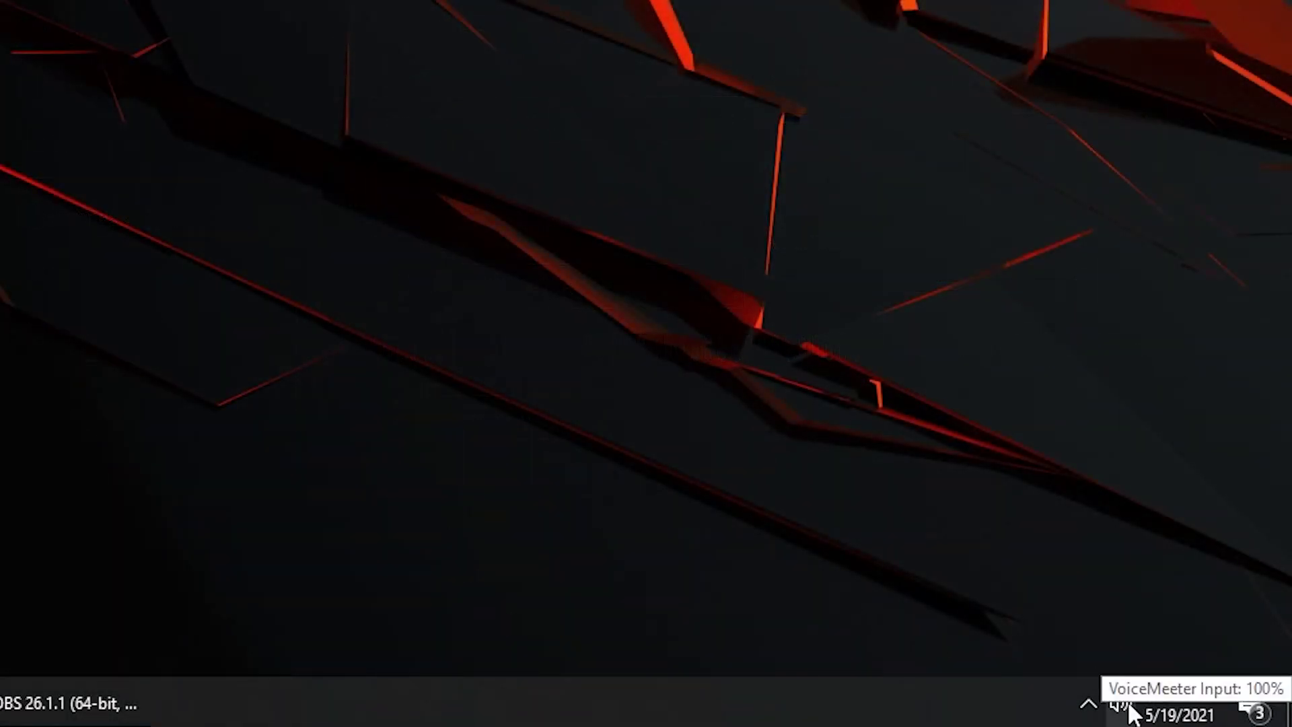
Open the Windows Sound settings and check the list of input devices, keeping the Yeti Stereo Microphone
{"action": "right_click", "coordinate": [1124, 708]}
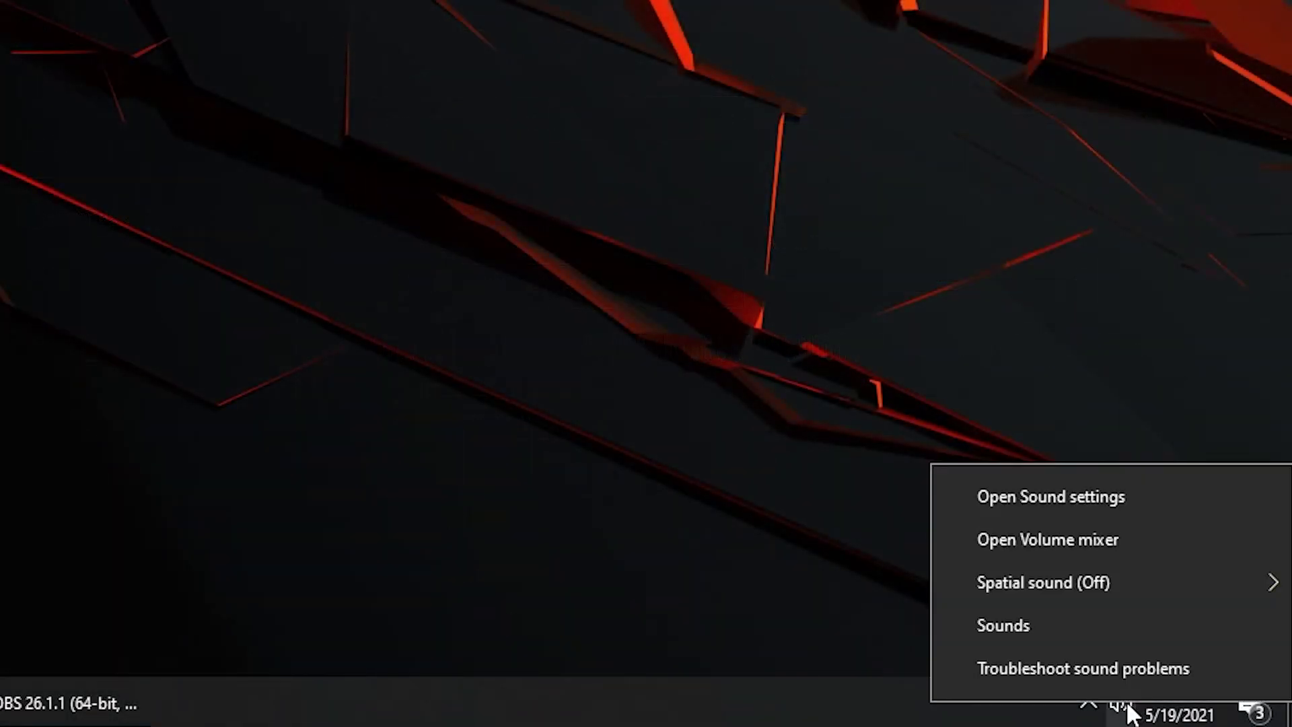
{"action": "left_click", "coordinate": [1079, 498]}
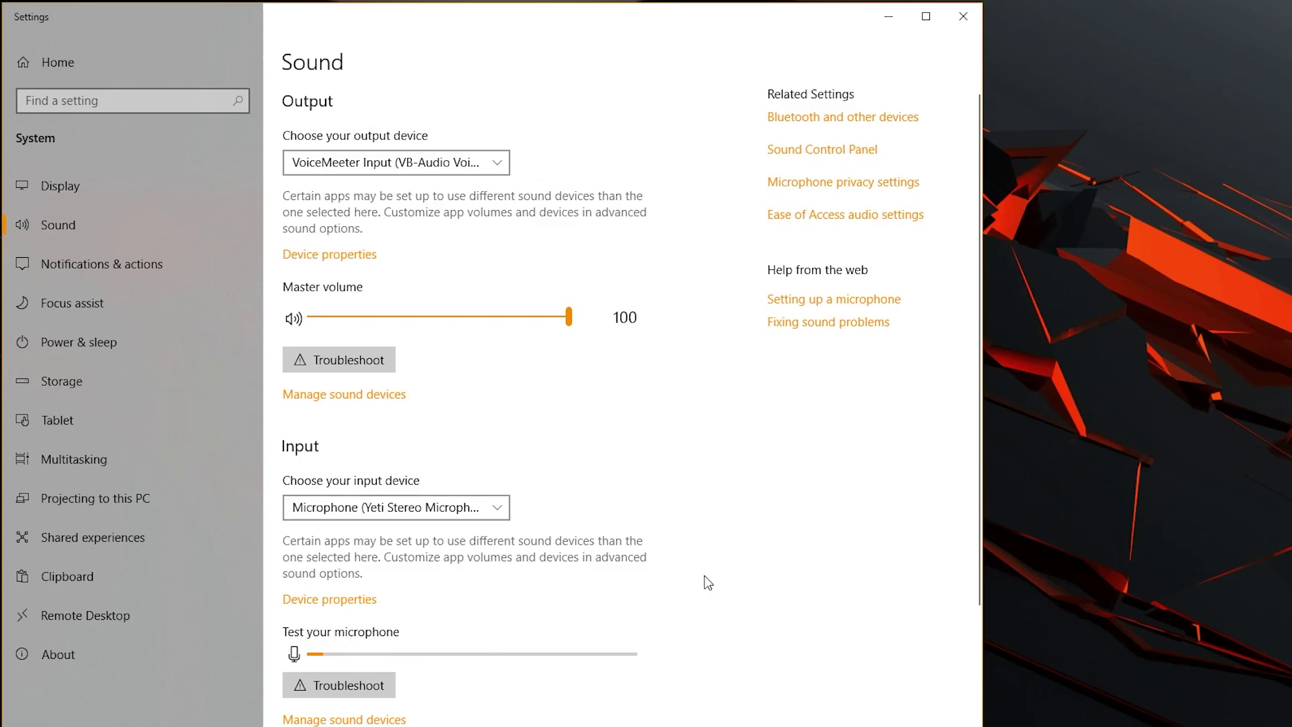
{"action": "left_click", "coordinate": [501, 507]}
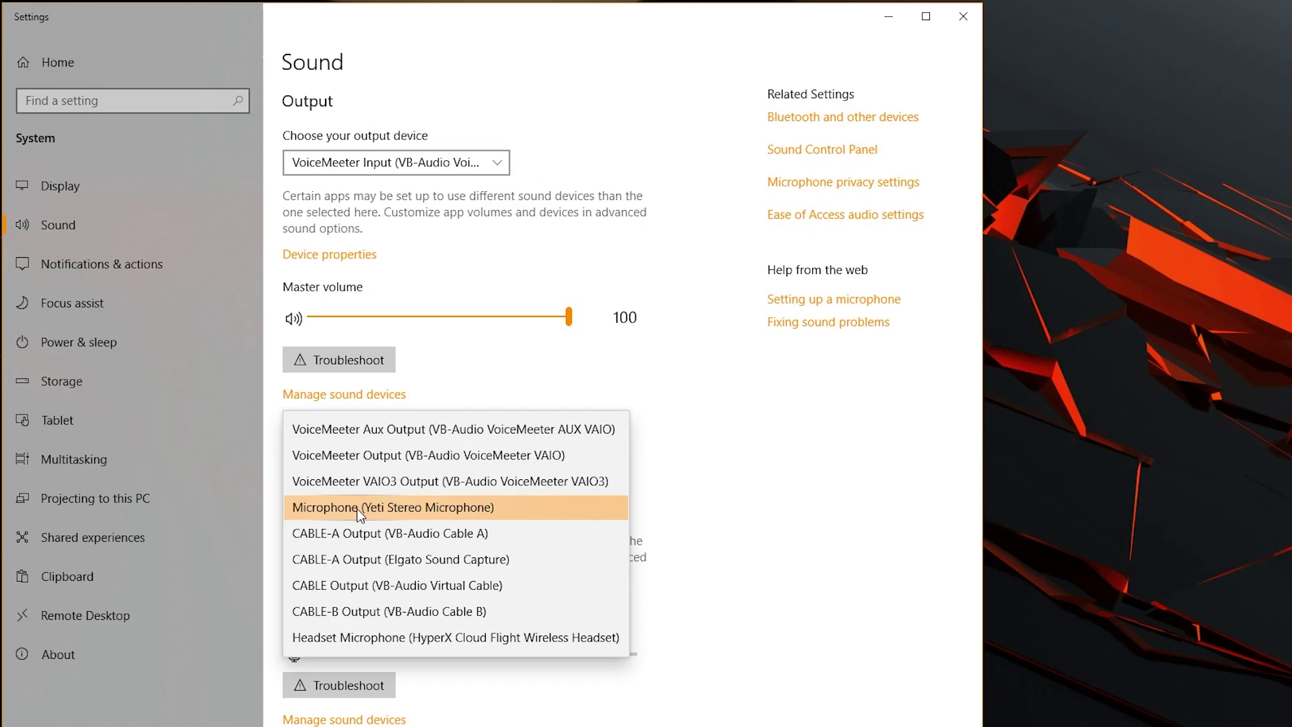
{"action": "left_click", "coordinate": [715, 514]}
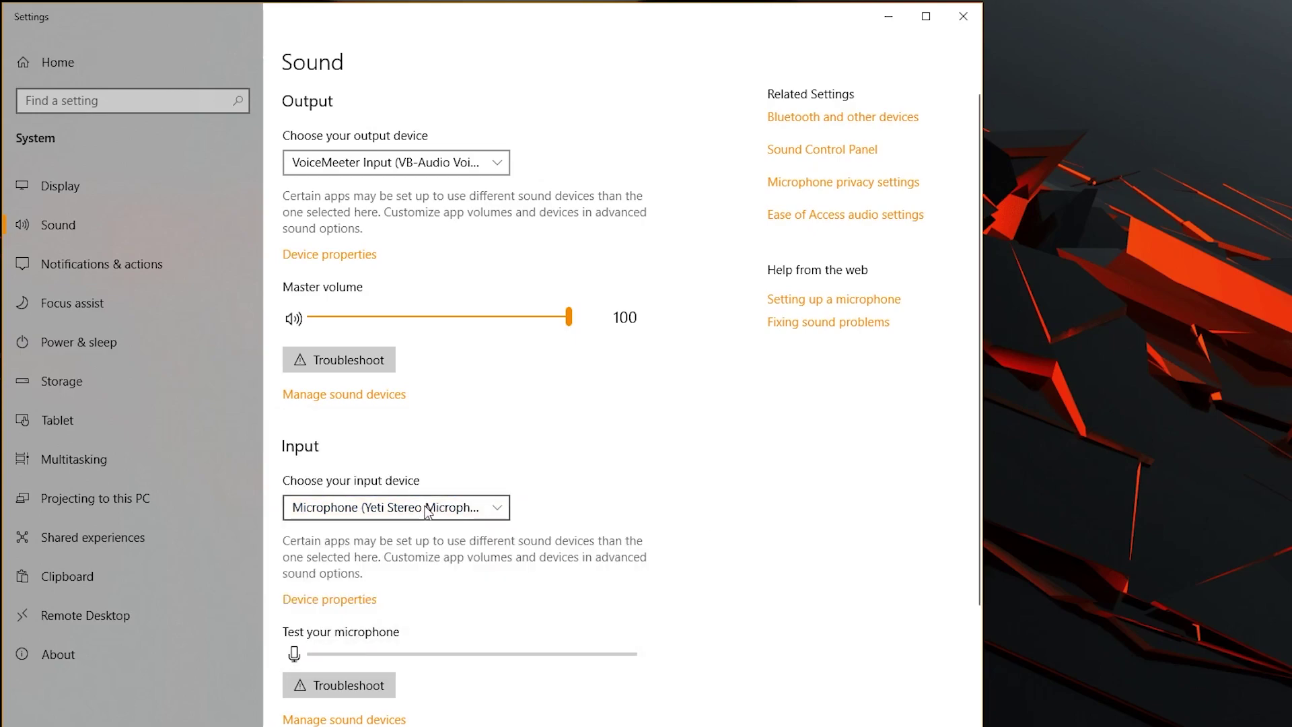
Review each app's output and input device in App volume and device preferences, and return to the Sound page
{"action": "scroll", "coordinate": [427, 512], "scroll_direction": "down", "scroll_amount": 3}
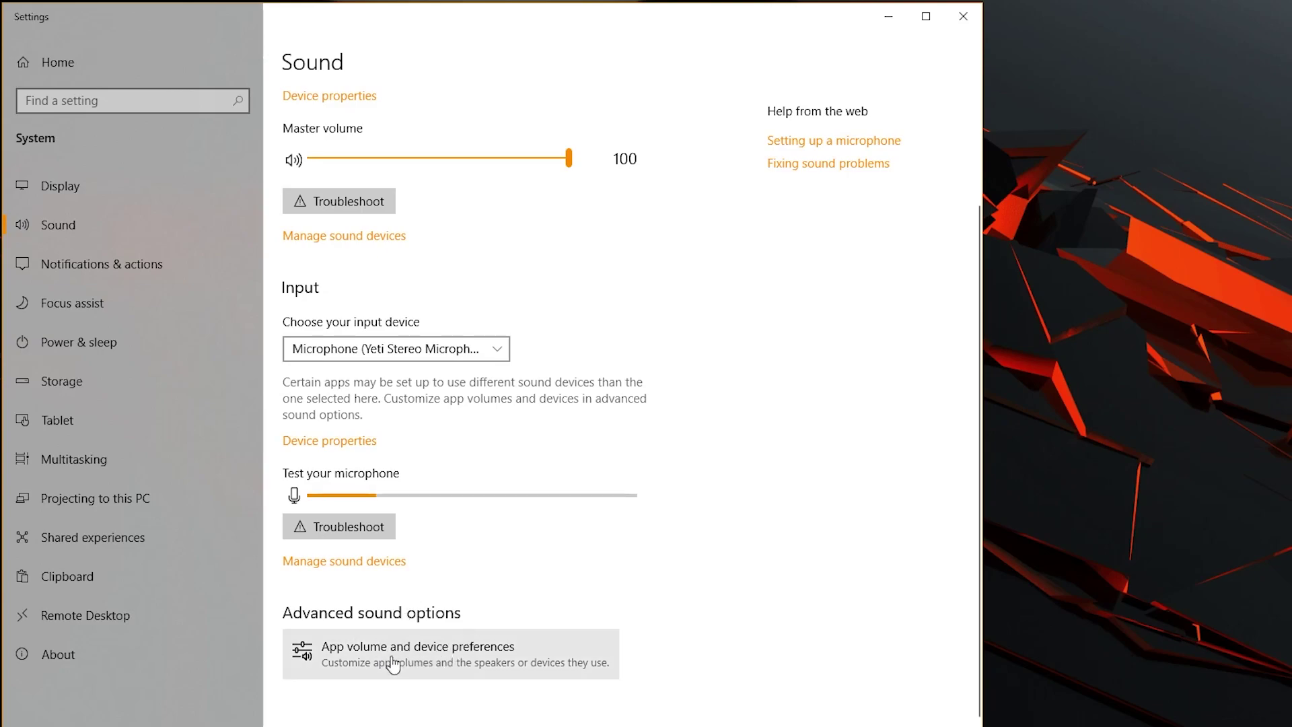
{"action": "left_click", "coordinate": [480, 666]}
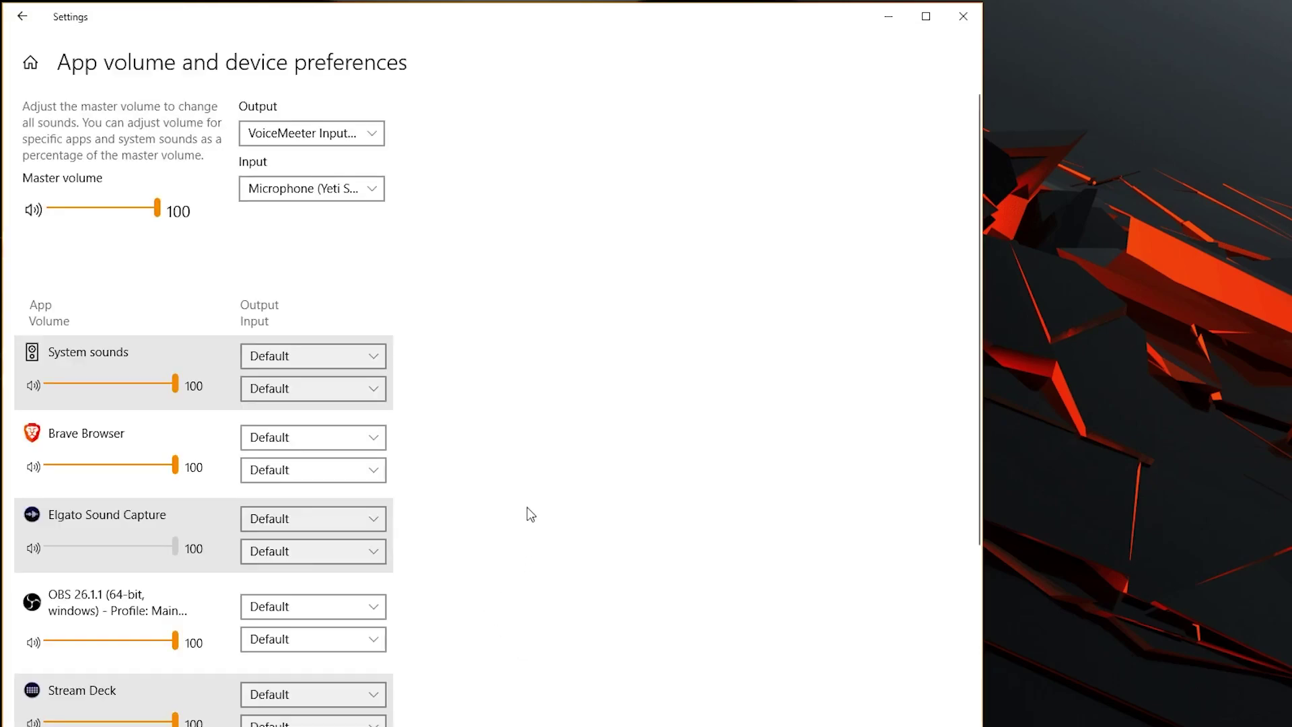
{"action": "scroll", "coordinate": [530, 510], "scroll_direction": "down", "scroll_amount": 5}
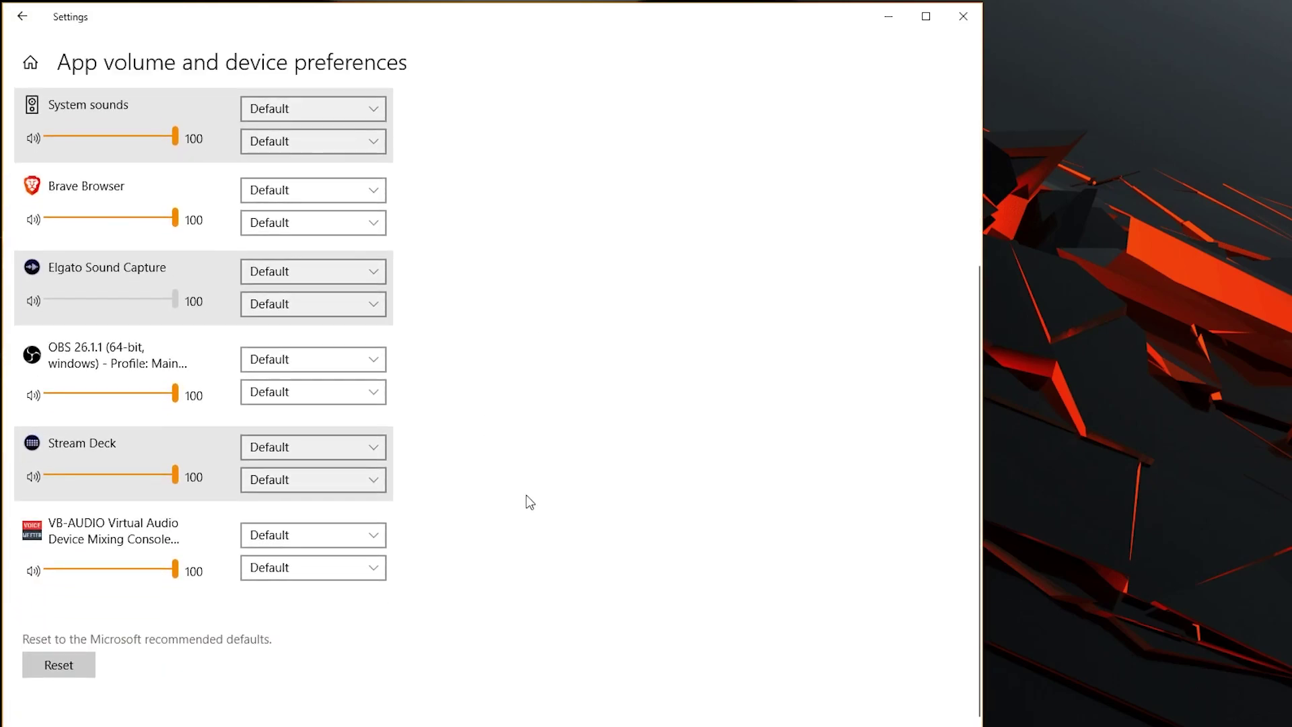
{"action": "scroll", "coordinate": [530, 502], "scroll_direction": "up", "scroll_amount": 4}
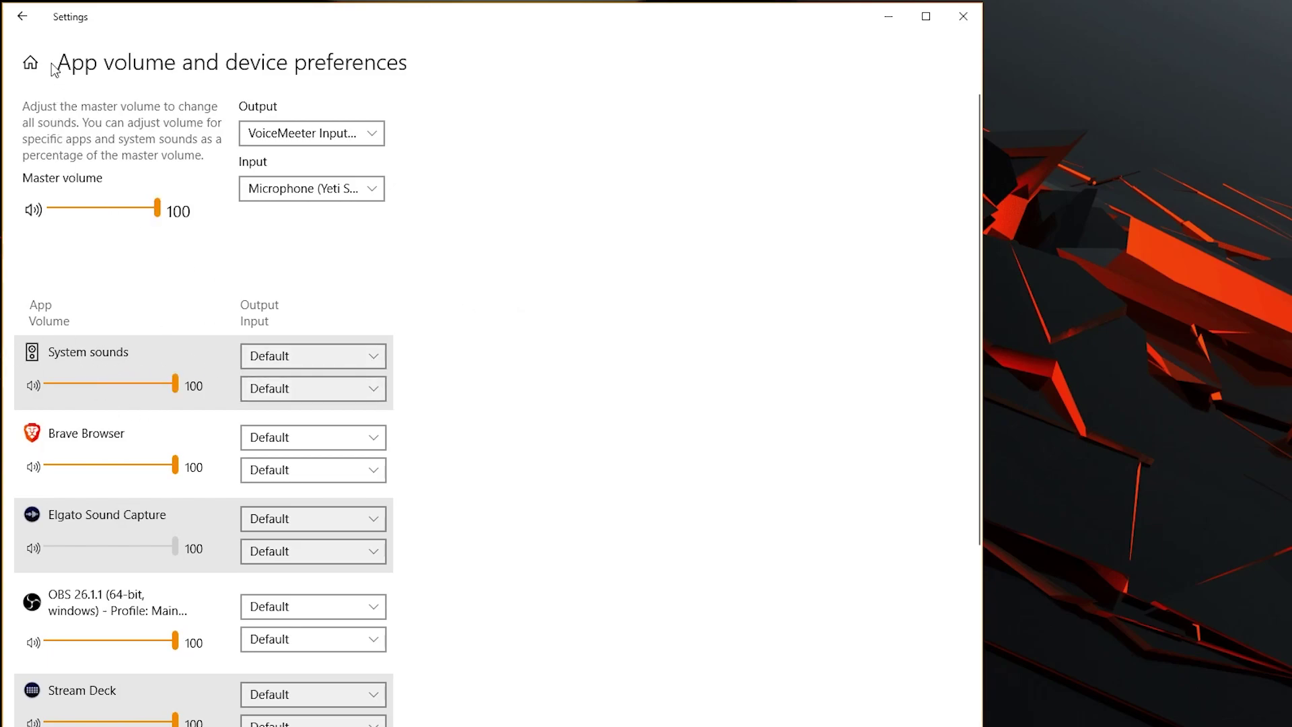
{"action": "left_click", "coordinate": [23, 16]}
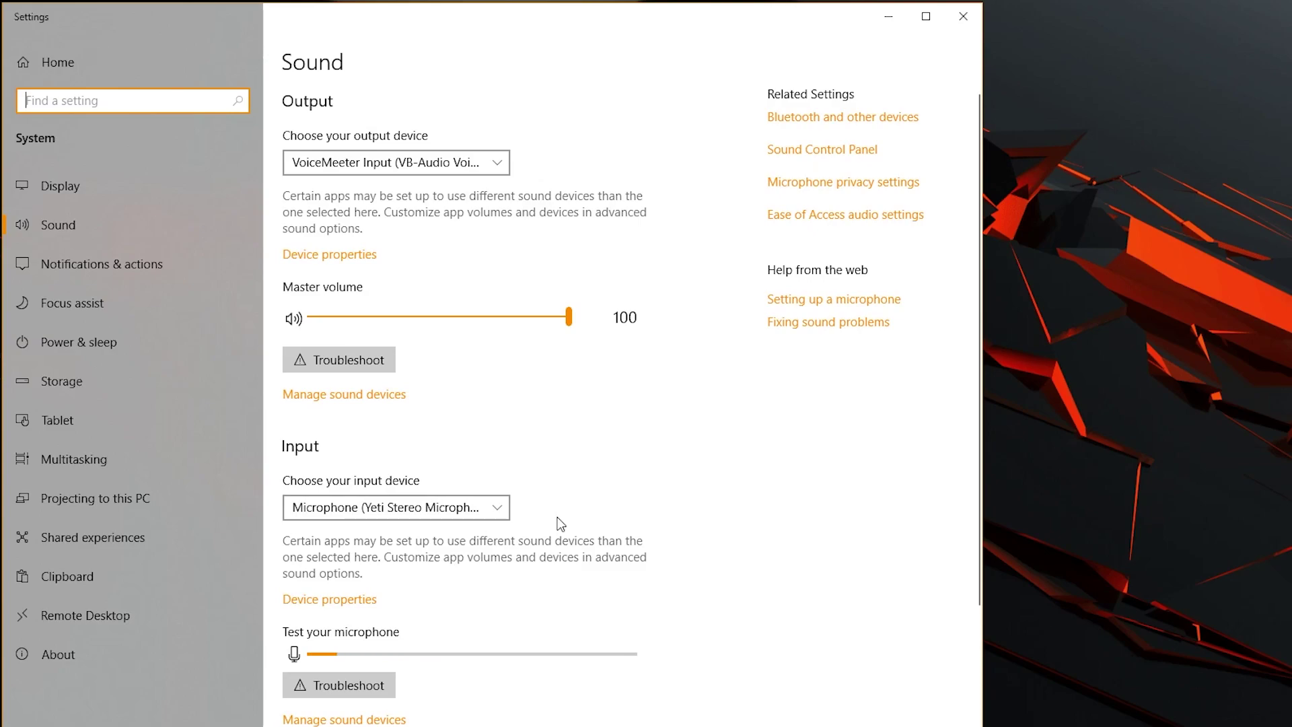
Open the Sound Control Panel and look through the recording devices to find the default Yeti Stereo Microphone
{"action": "left_click", "coordinate": [786, 149]}
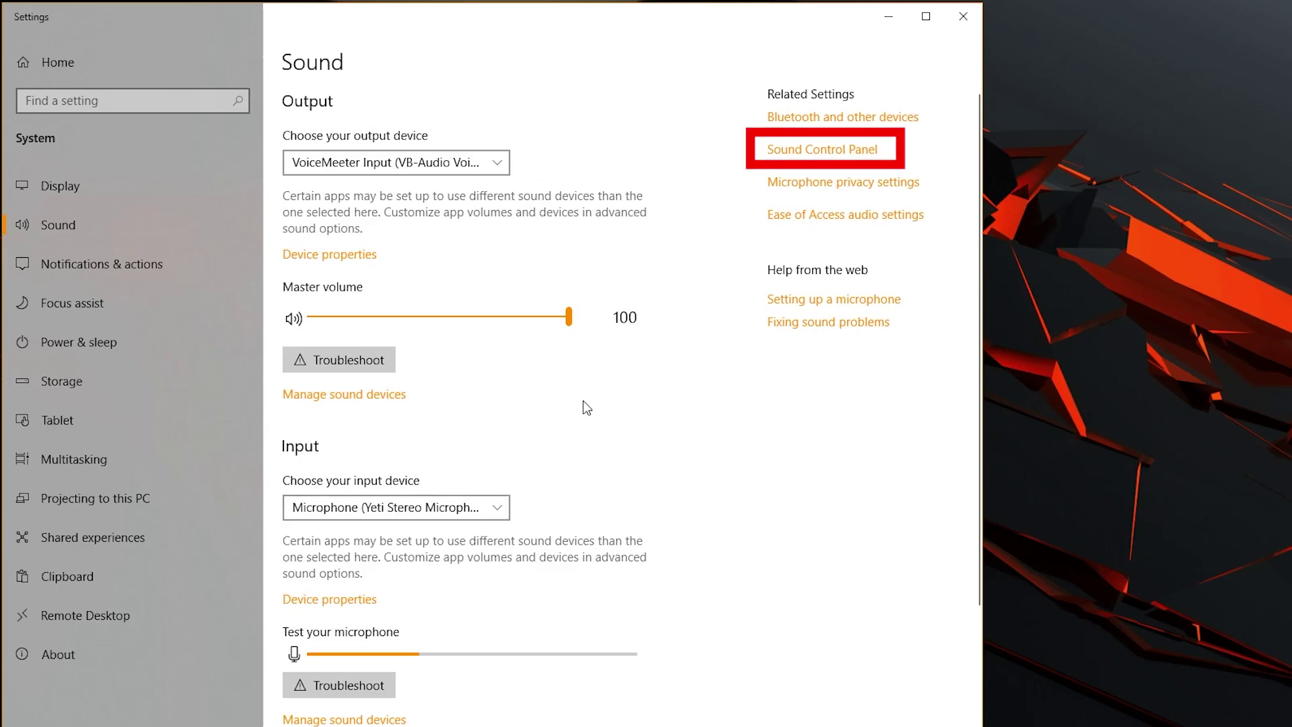
{"action": "left_click", "coordinate": [850, 151]}
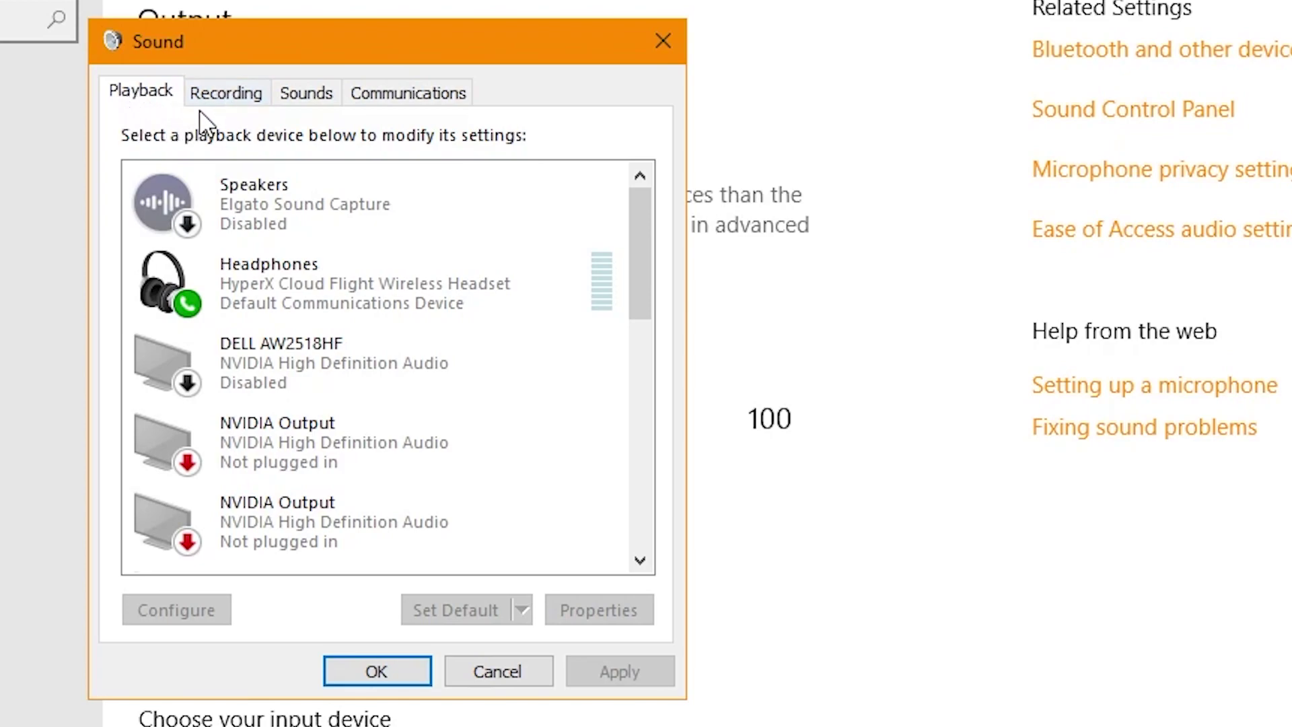
{"action": "left_click", "coordinate": [228, 94]}
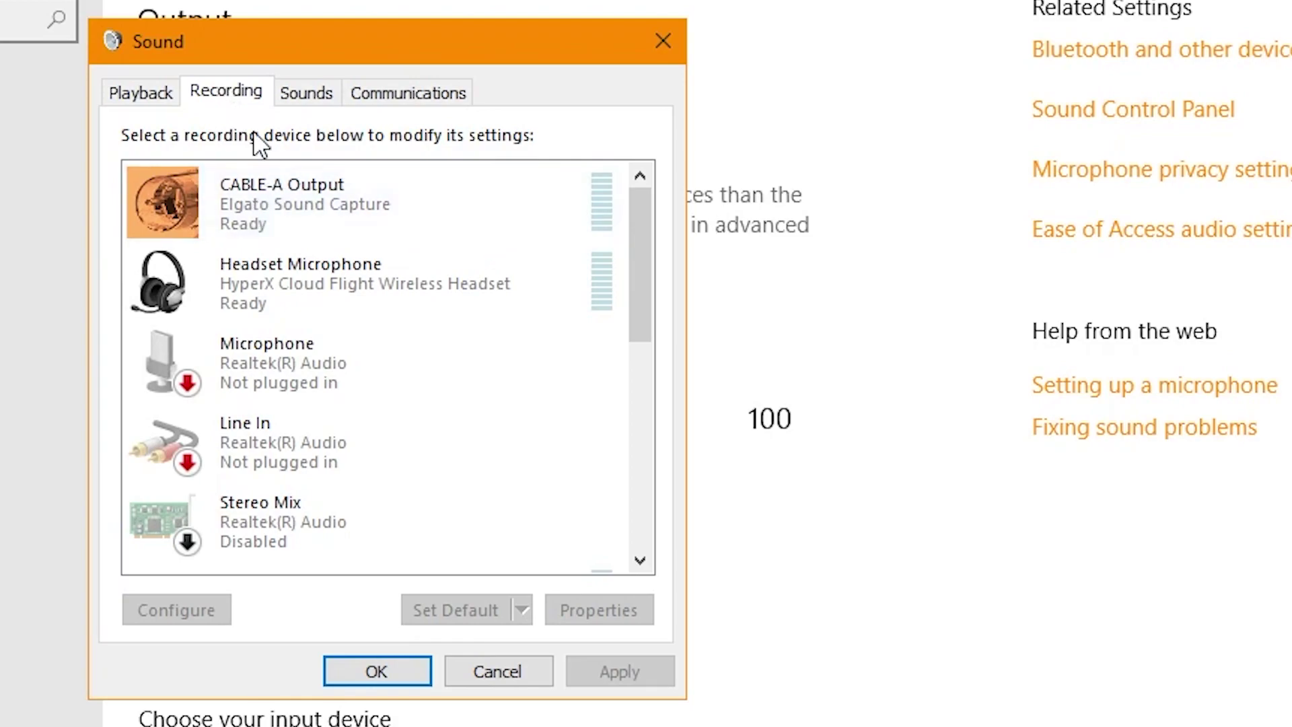
{"action": "scroll", "coordinate": [395, 273], "scroll_direction": "down", "scroll_amount": 3}
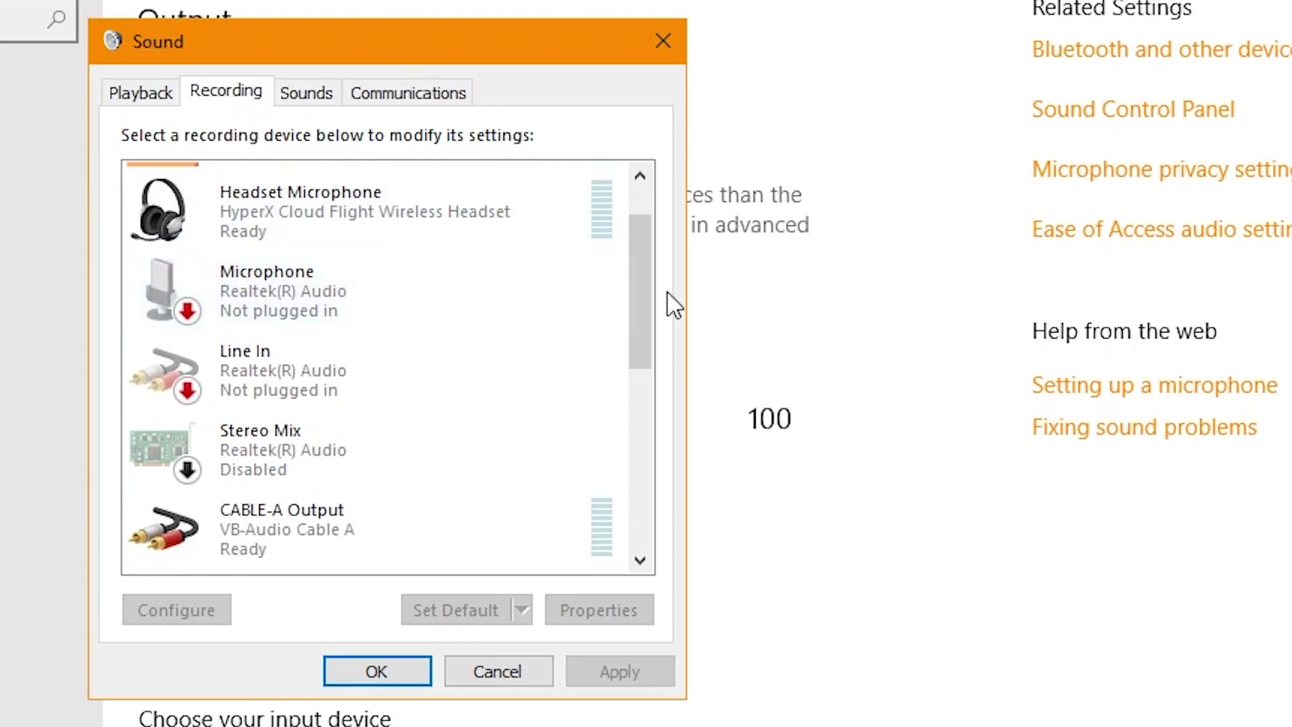
{"action": "left_click_drag", "start_coordinate": [641, 297], "coordinate": [670, 566]}
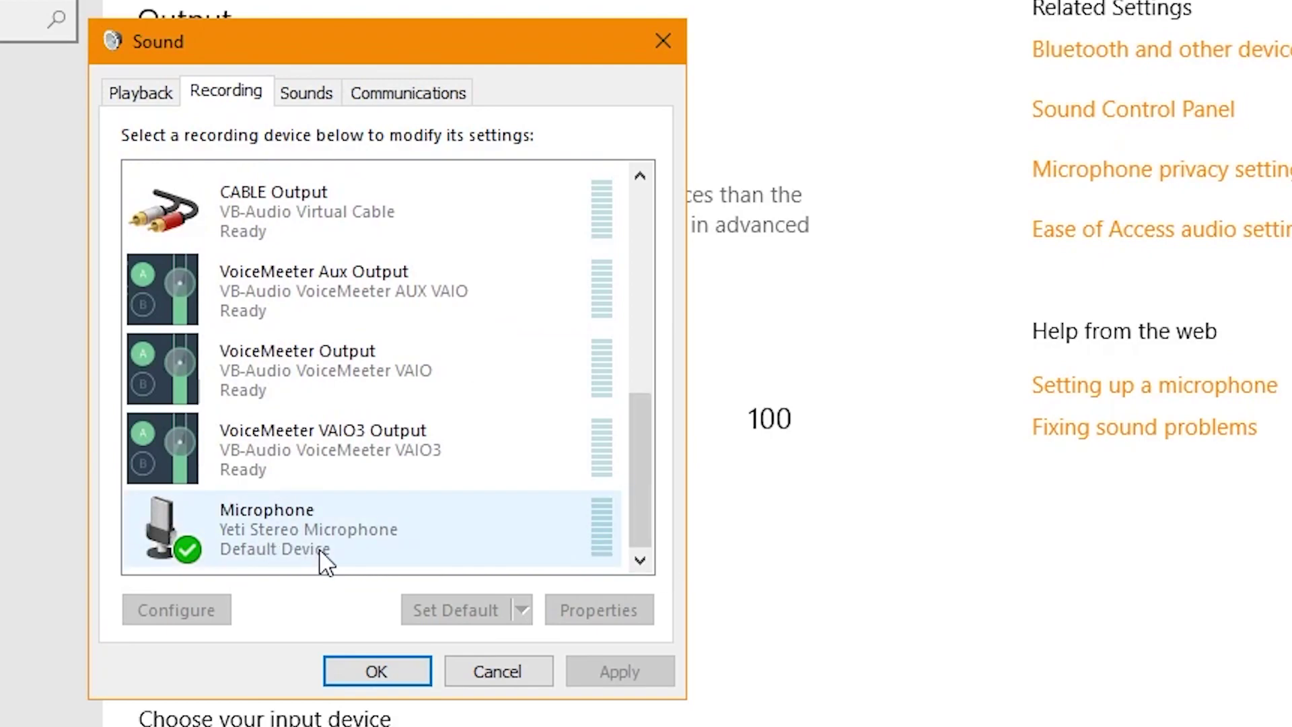
View the available actions, including Disable, for the CABLE Output recording device and dismiss them
{"action": "left_click", "coordinate": [333, 222]}
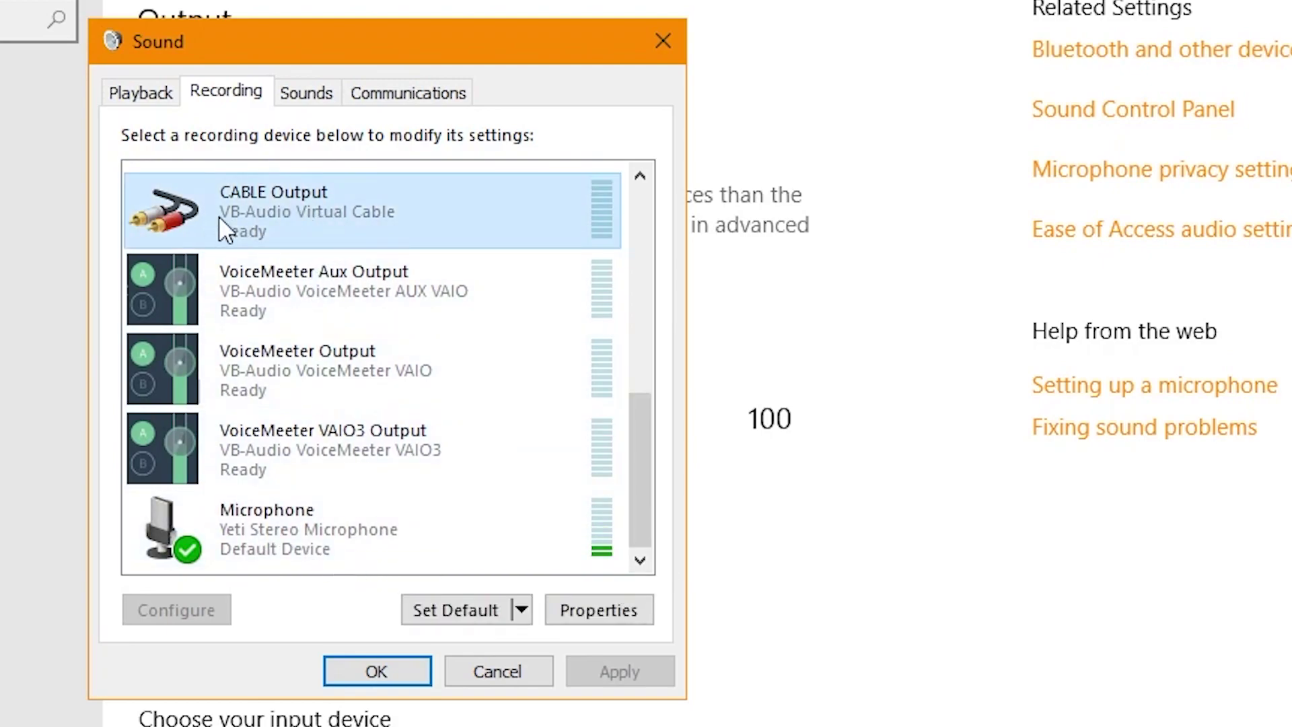
{"action": "right_click", "coordinate": [390, 209]}
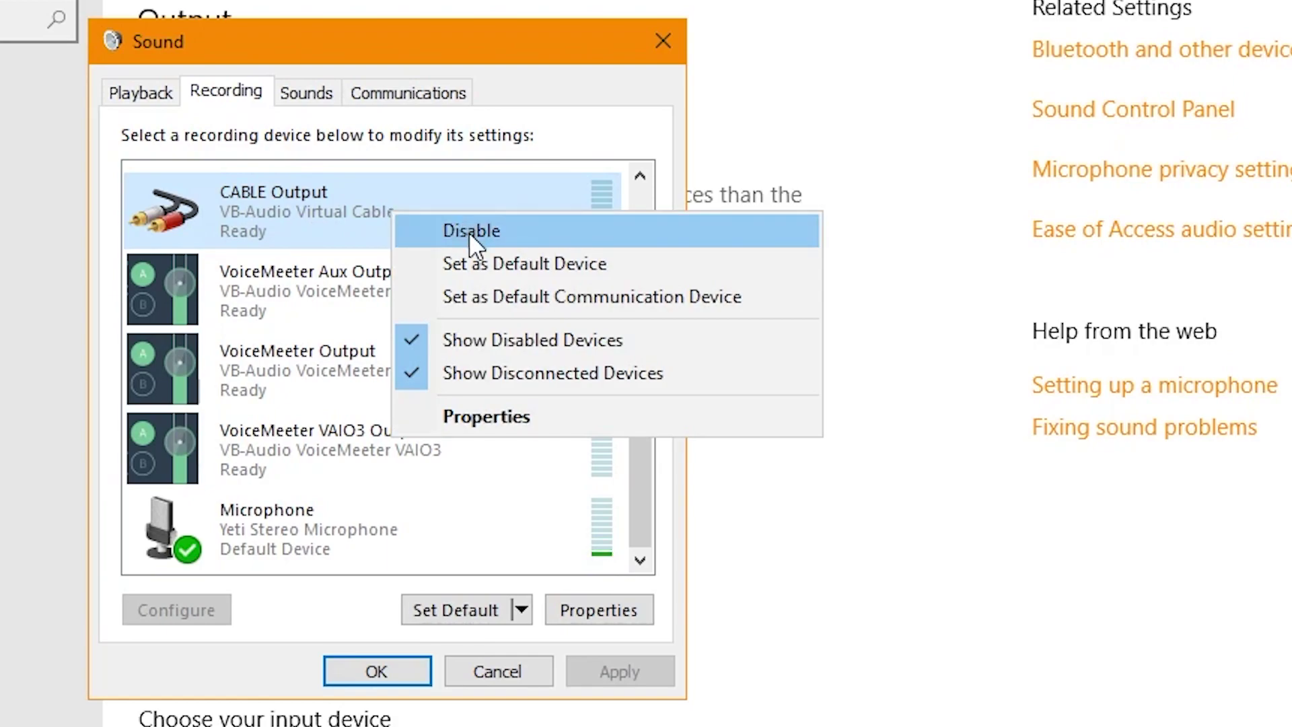
{"action": "left_click", "coordinate": [294, 208]}
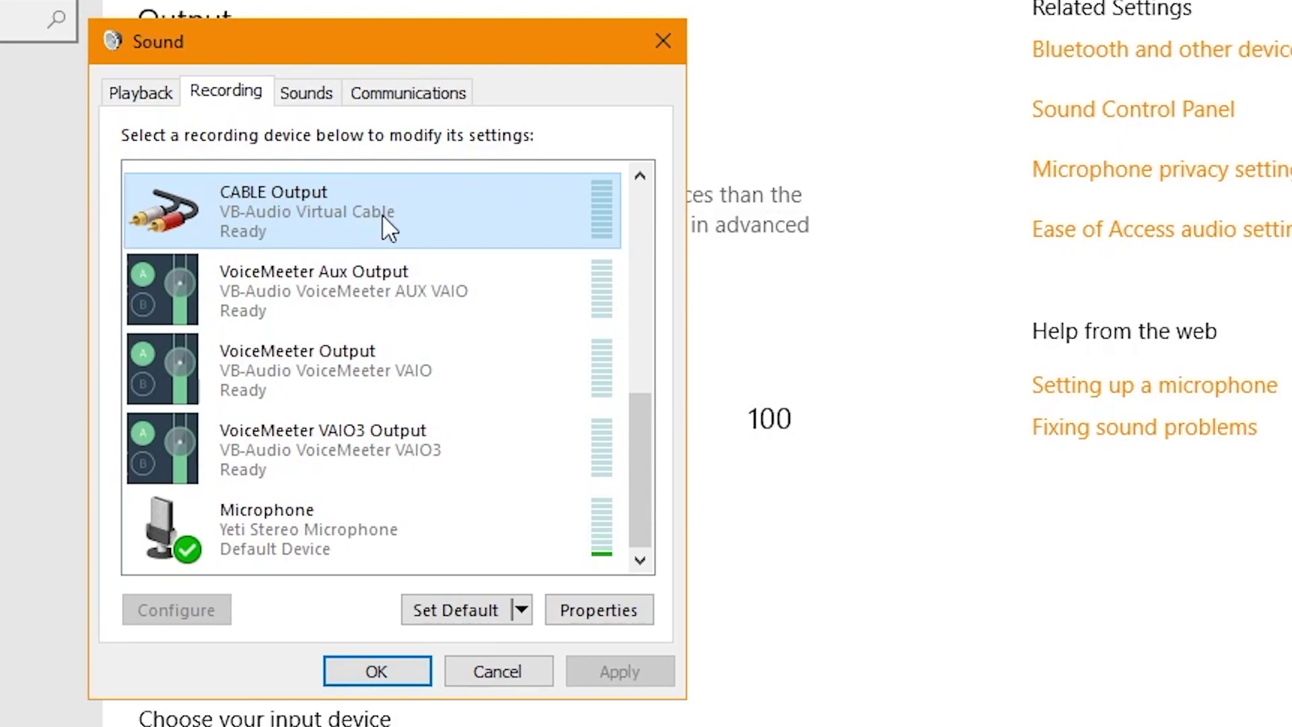
View the Set as Default Device and Set as Default Communication Device options for the CABLE Output recording device
{"action": "right_click", "coordinate": [446, 213]}
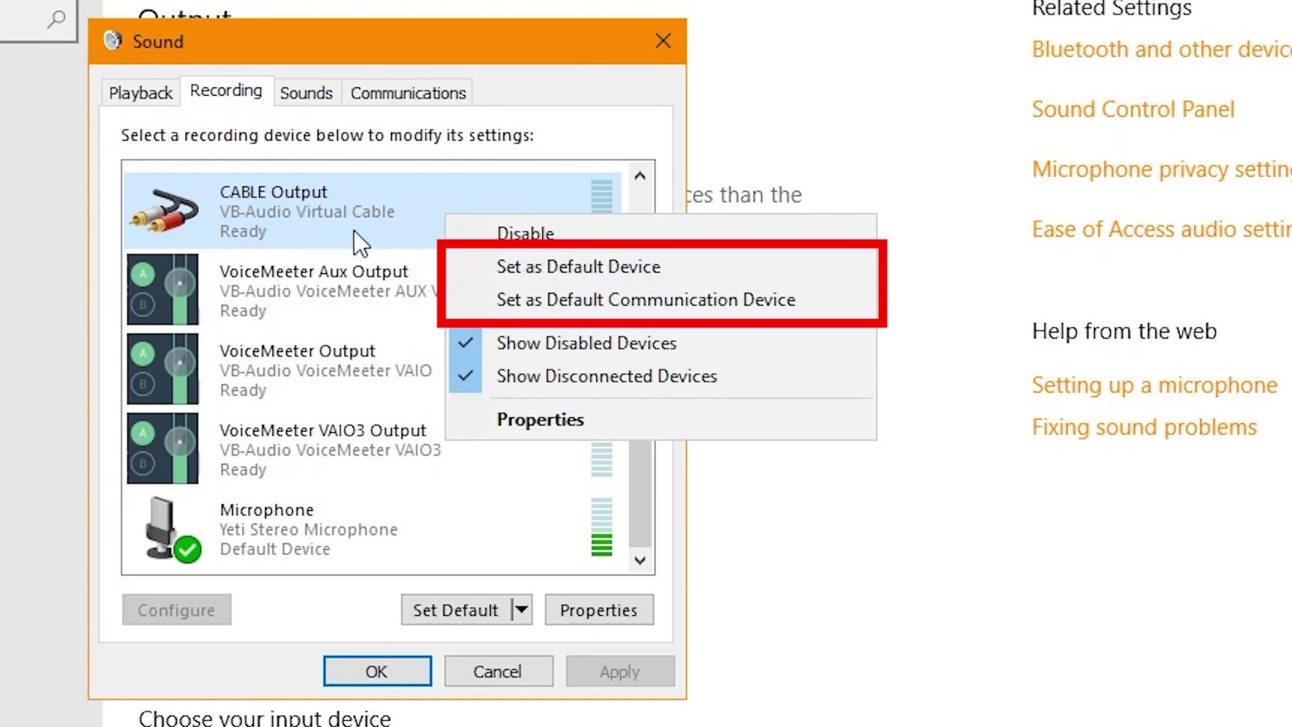
{"action": "left_click", "coordinate": [382, 217]}
{"action": "right_click", "coordinate": [410, 217]}
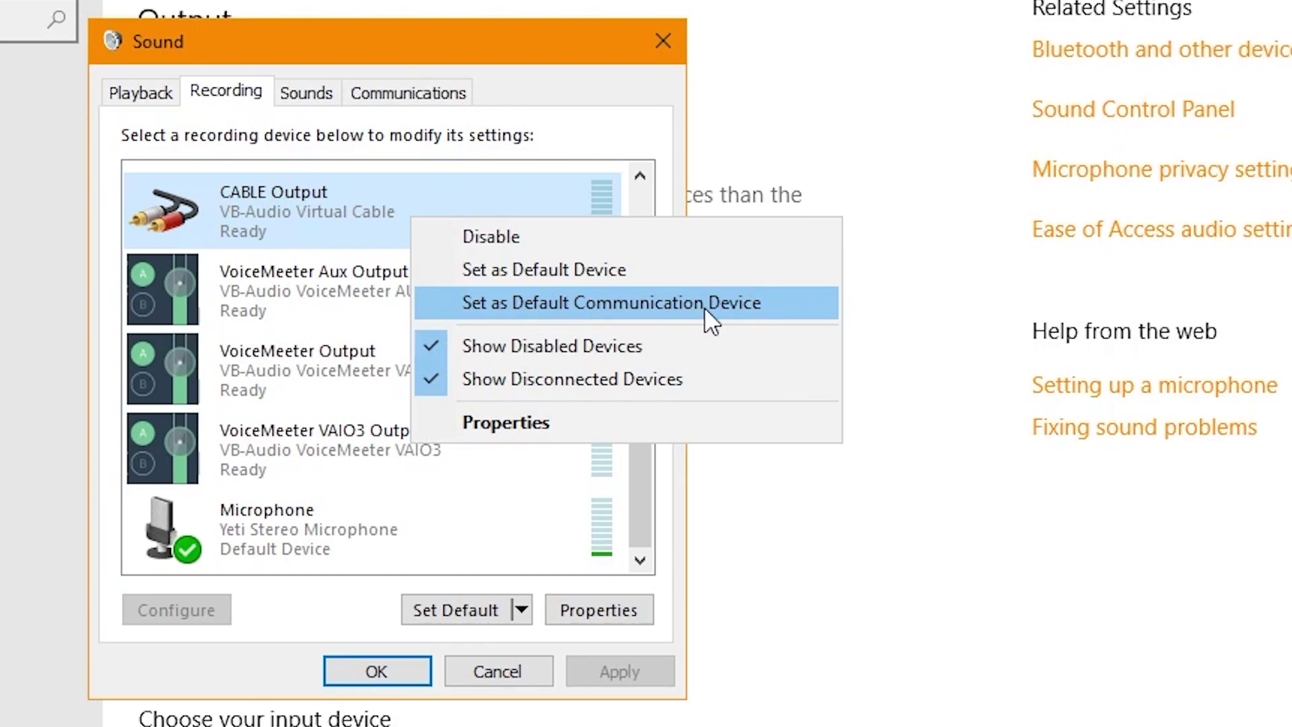
View the available actions for the default Yeti Stereo Microphone recording device and dismiss them
{"action": "left_click", "coordinate": [404, 528]}
{"action": "right_click", "coordinate": [402, 527]}
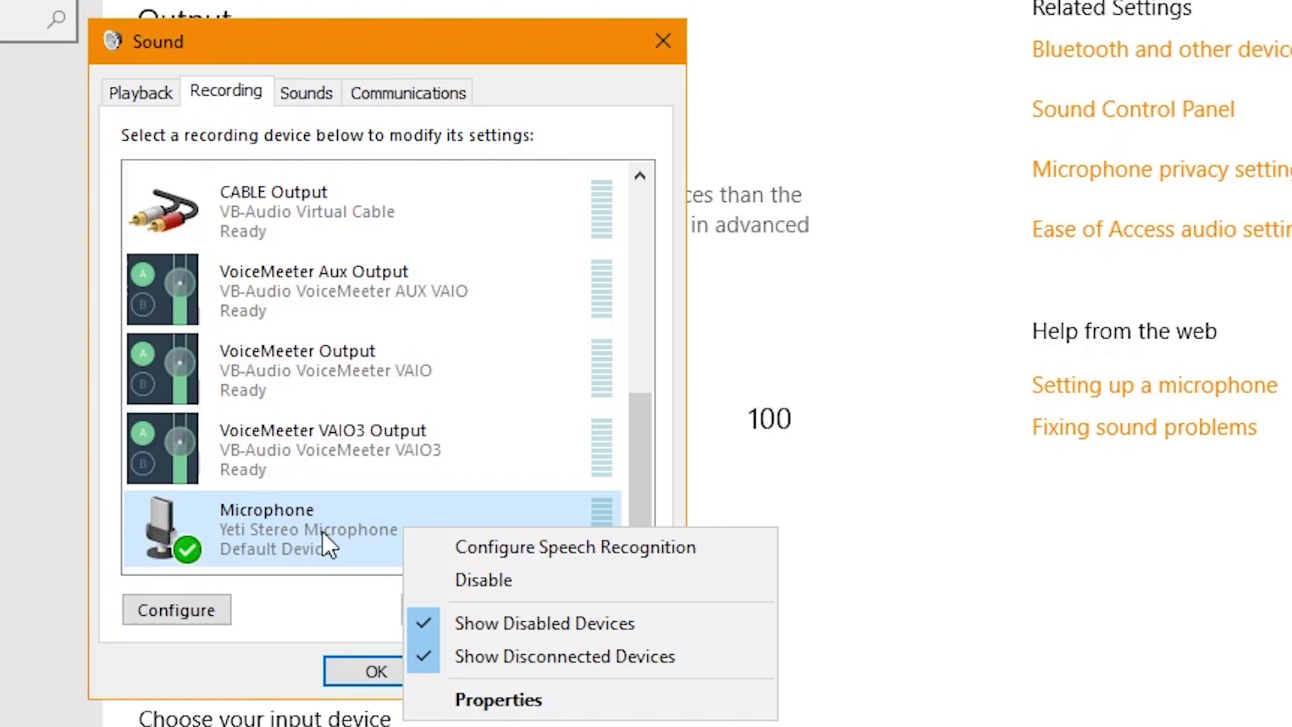
{"action": "left_click", "coordinate": [272, 554]}
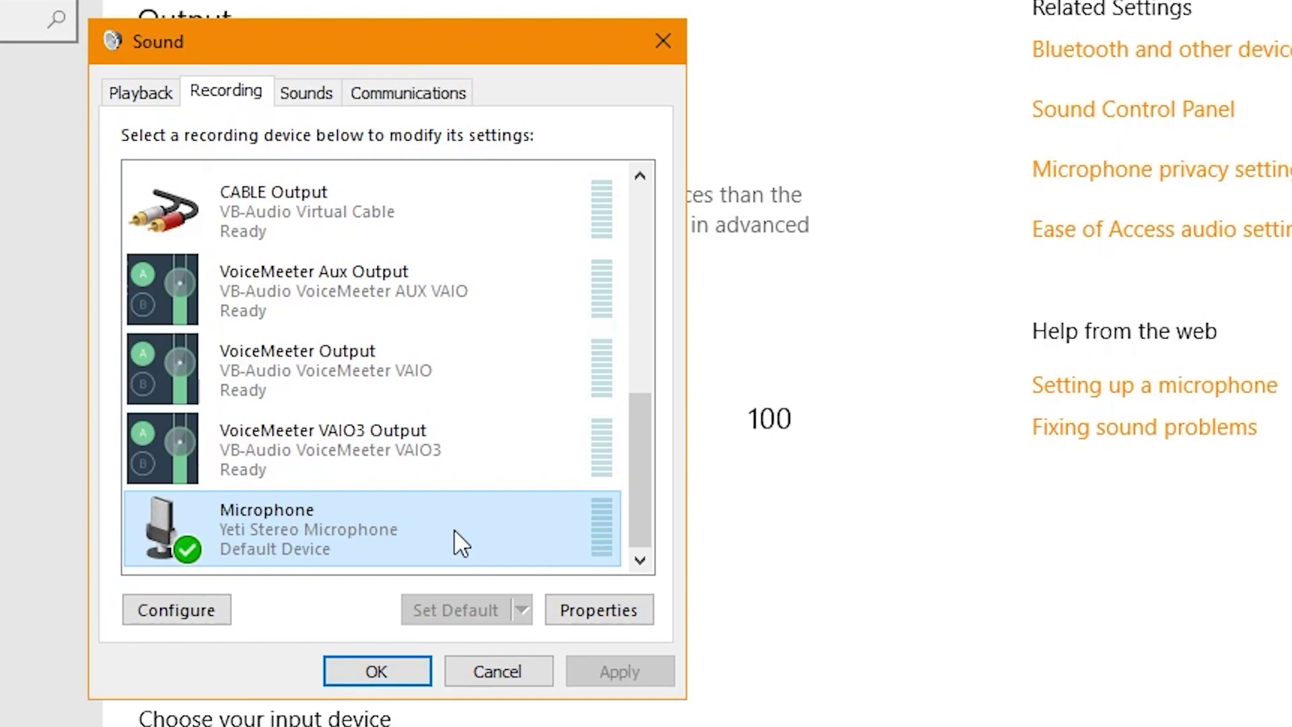
Accept and close the recording devices dialog, and check the input device choice on the Sound page, keeping the Yeti Stereo Microphone
{"action": "left_click", "coordinate": [363, 672]}
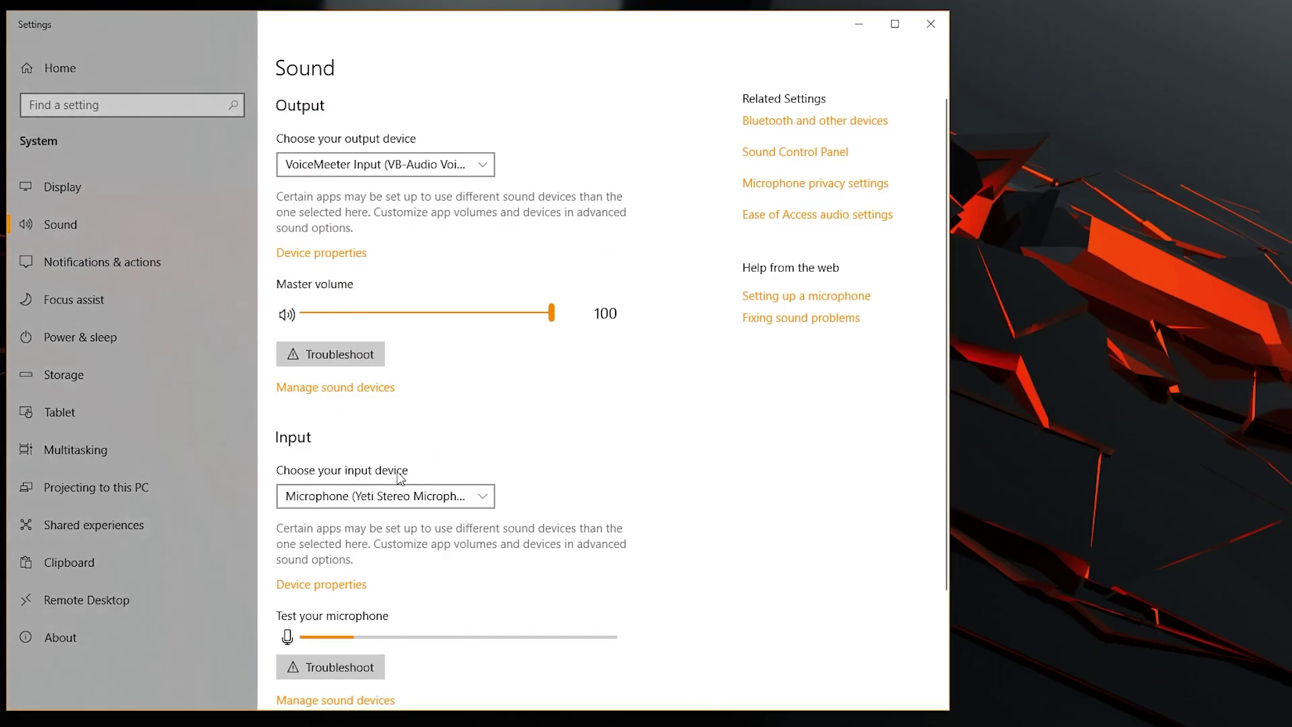
{"action": "left_click", "coordinate": [403, 496]}
{"action": "left_click", "coordinate": [405, 497]}
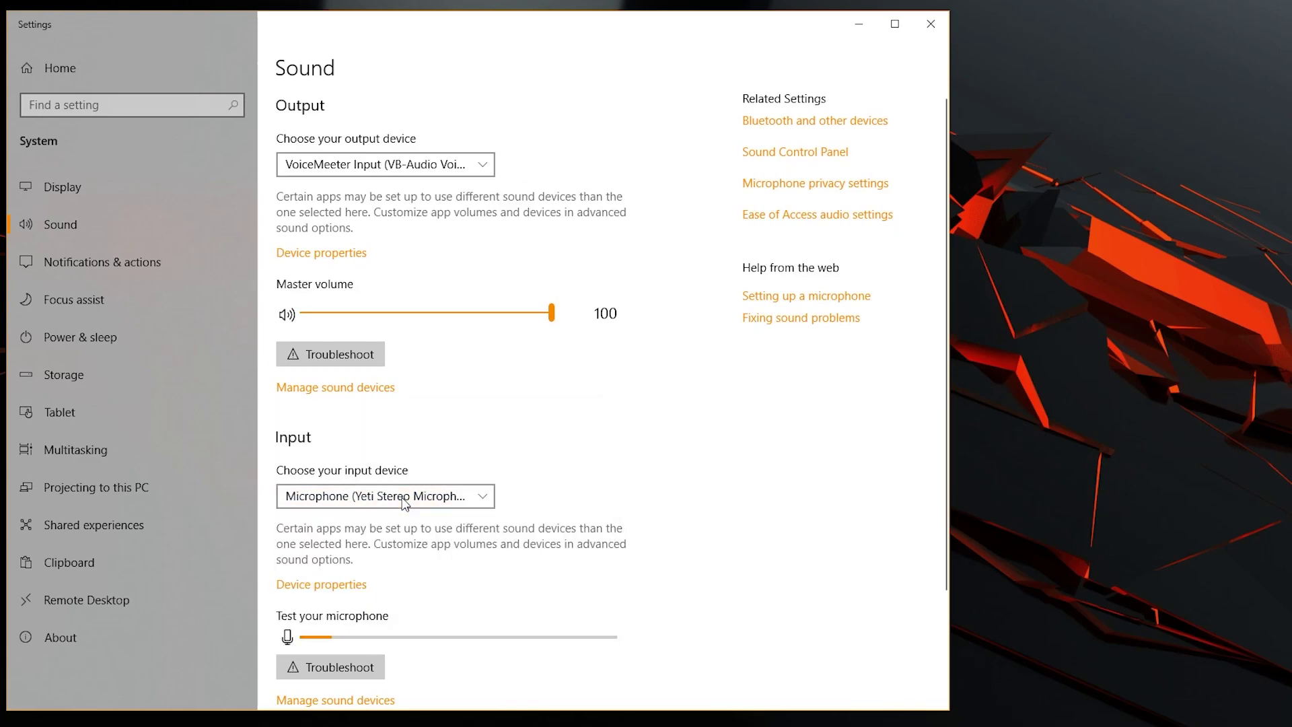